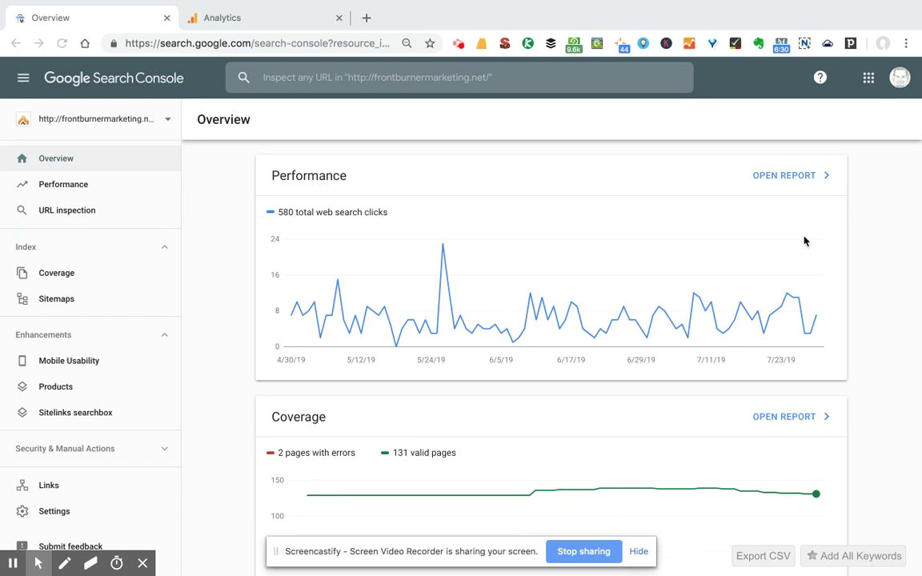
Open the full Performance report and review the clicks and impressions of its search queries.
click(801, 175)
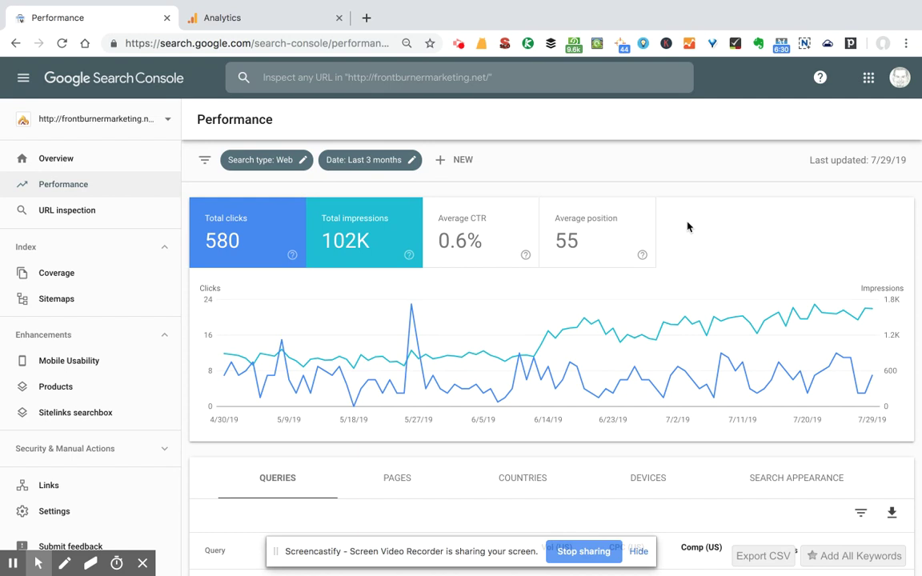
scroll(640, 363, down, 3)
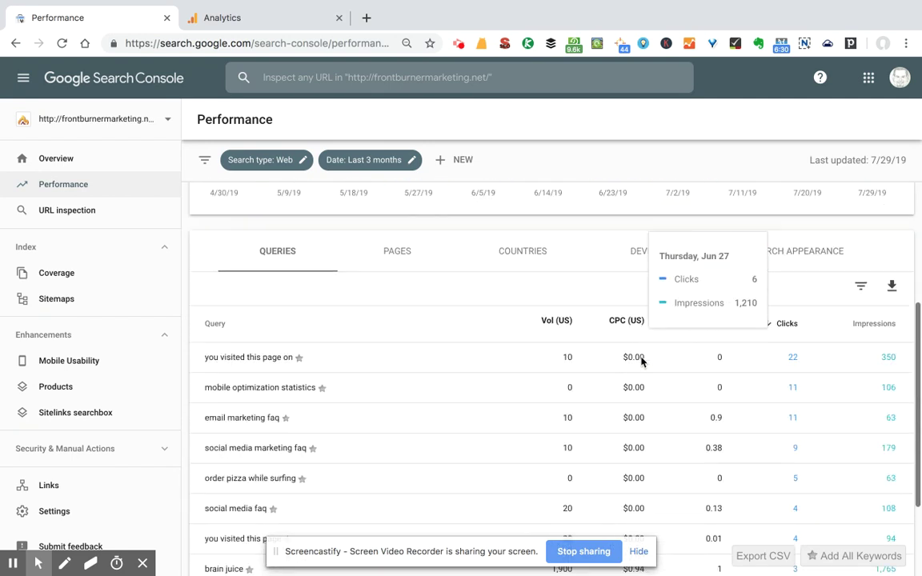
scroll(641, 363, down, 1)
scroll(640, 363, up, 1)
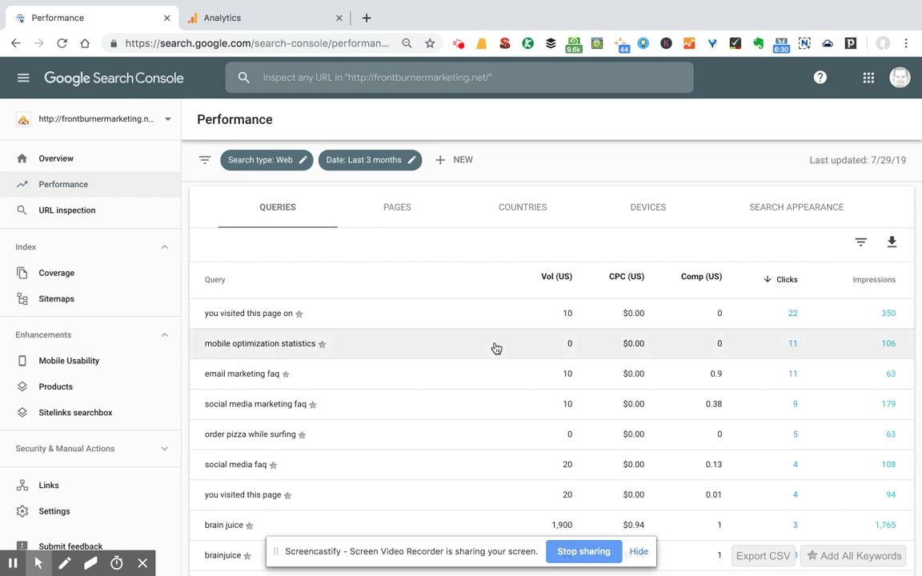
scroll(496, 349, up, 3)
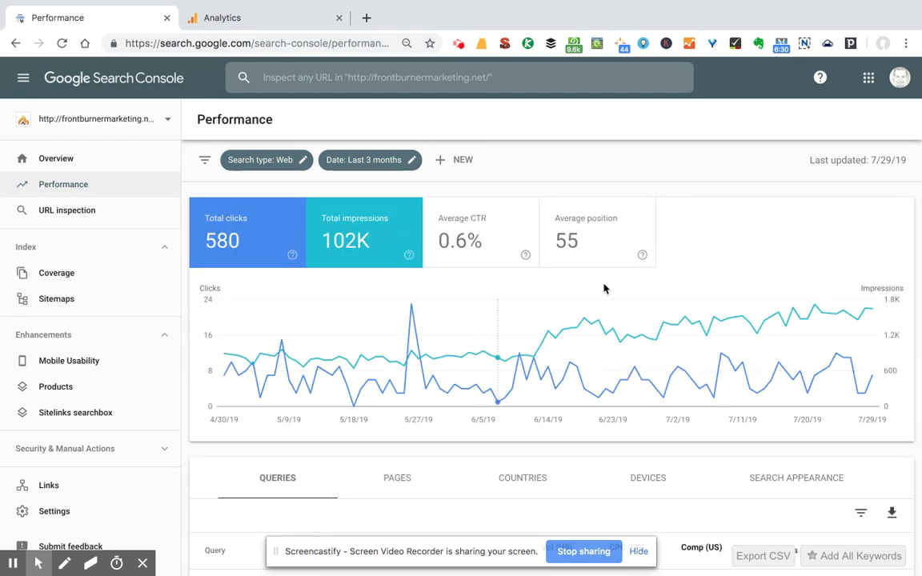
Add the average position metric to the Performance report and sort the queries by position in ascending order.
click(611, 237)
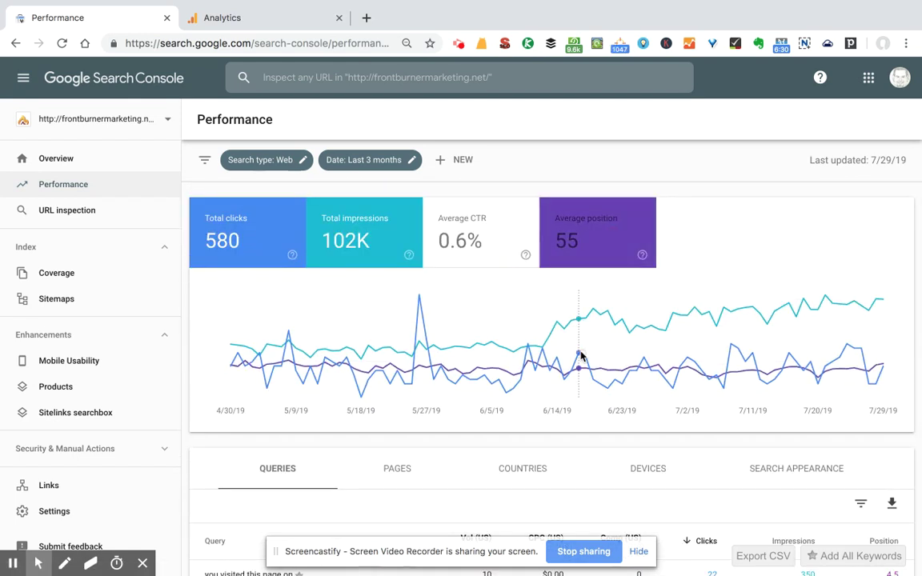
scroll(531, 432, down, 3)
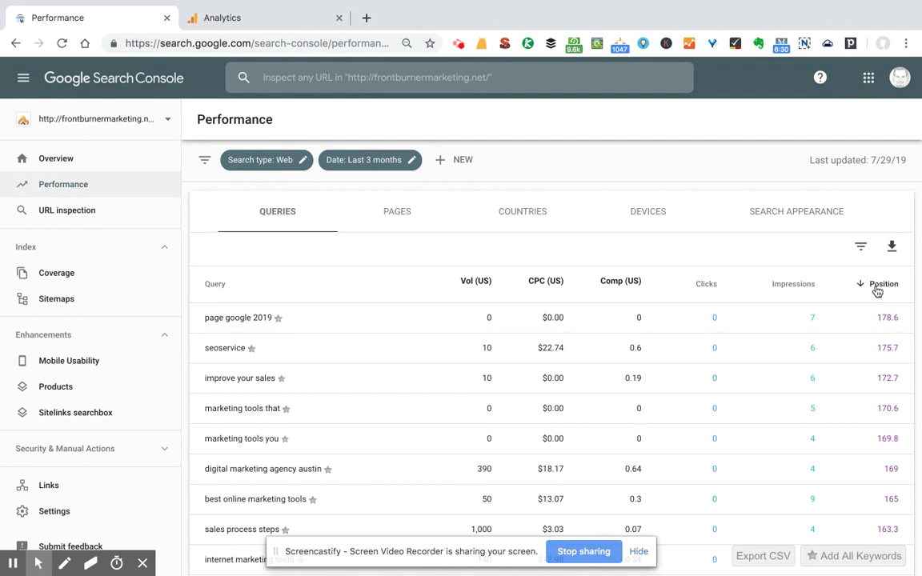
click(878, 288)
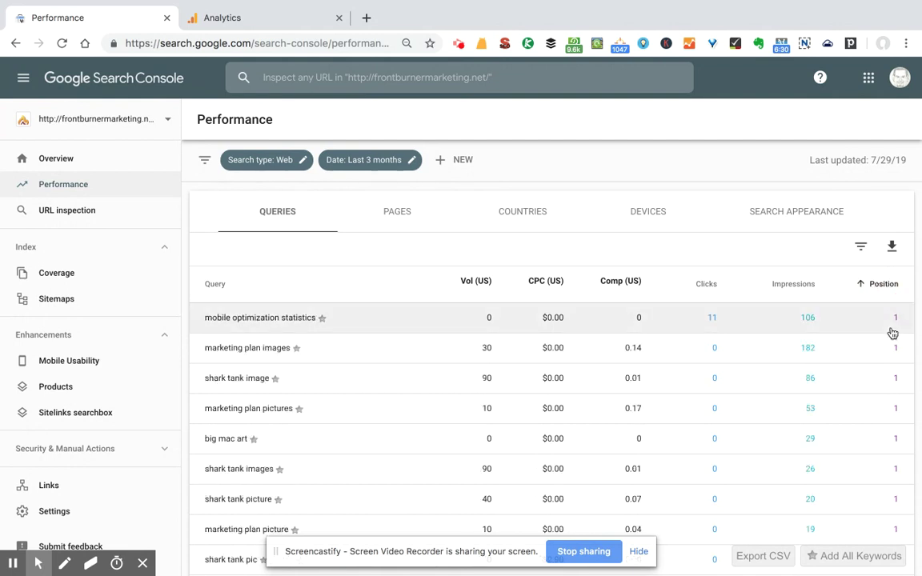
Show 100 rows per page in the queries table and examine the queries ranked from position 1 downward.
scroll(884, 330, down, 2)
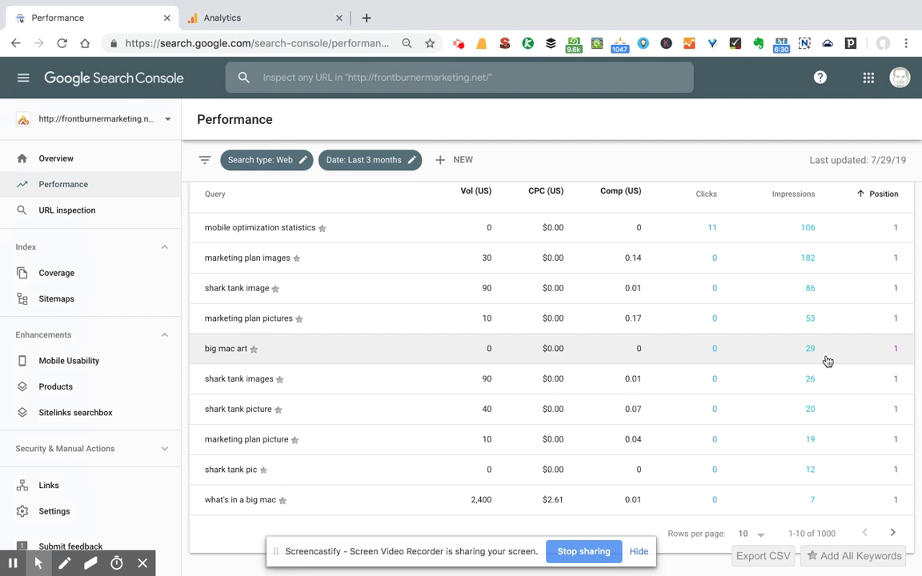
click(744, 541)
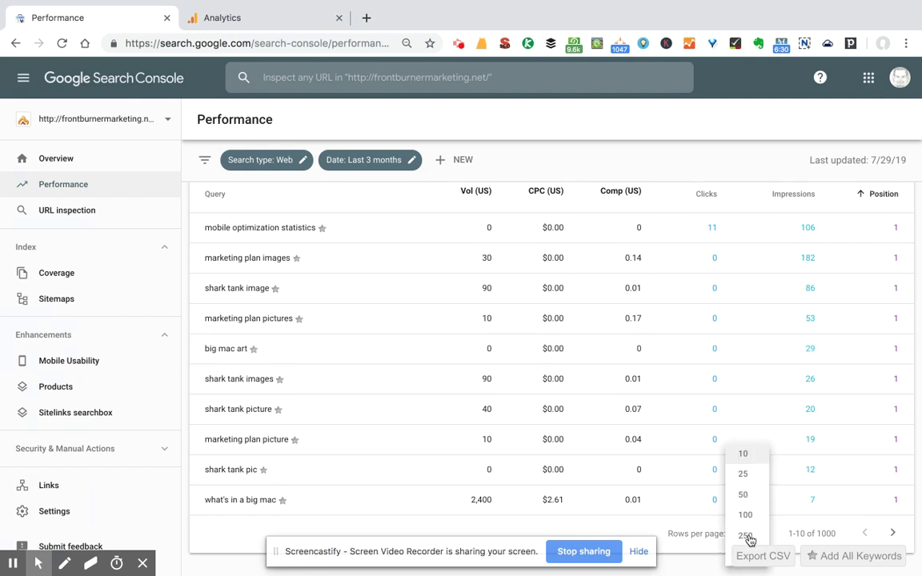
click(750, 517)
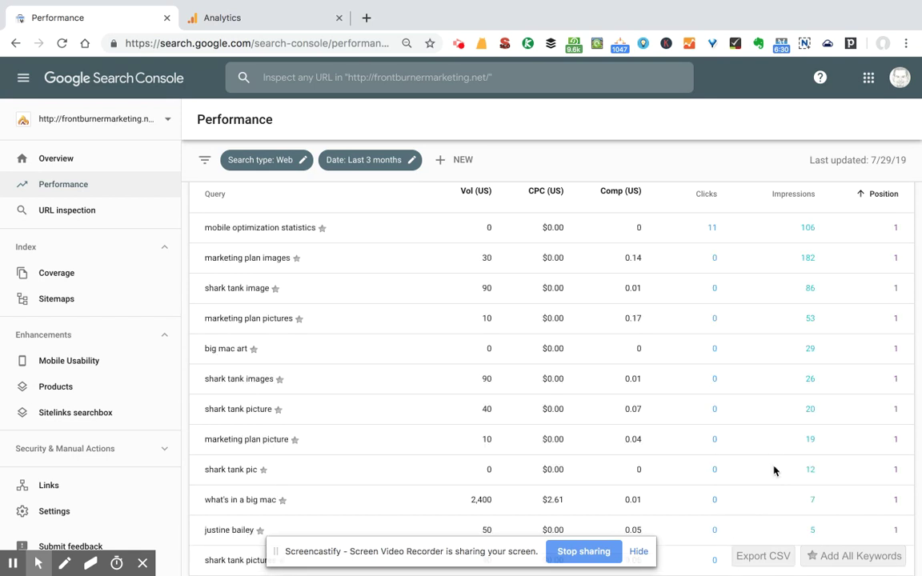
scroll(770, 303, down, 15)
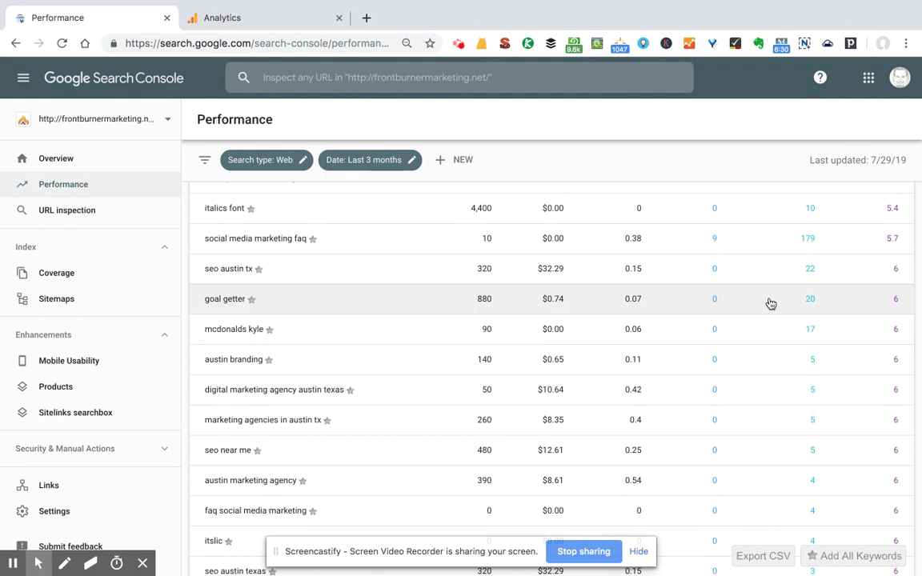
scroll(771, 303, down, 15)
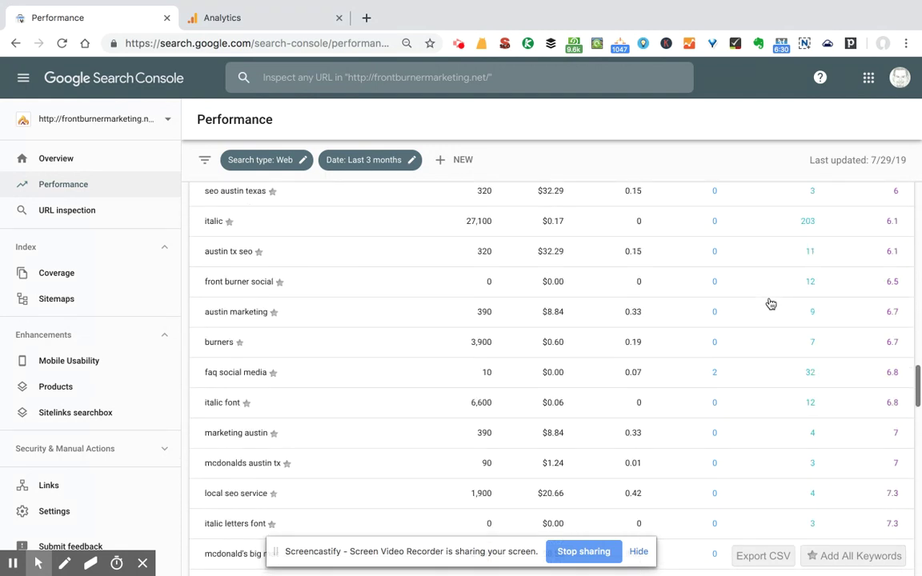
scroll(770, 304, down, 10)
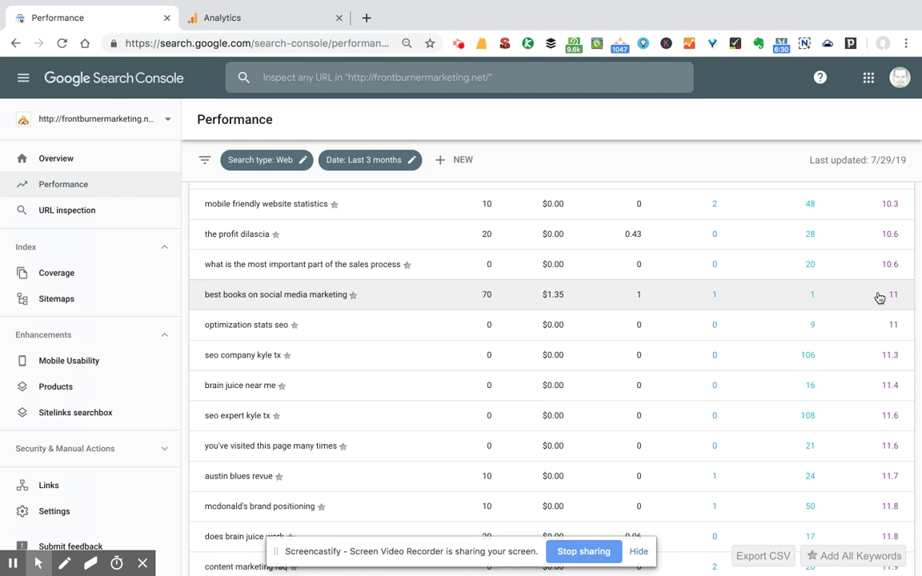
scroll(879, 298, up, 20)
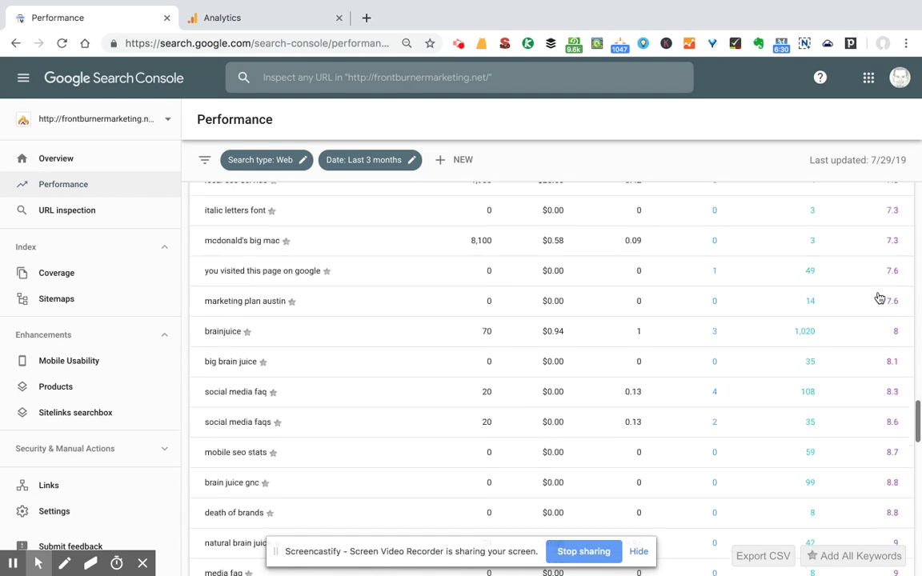
scroll(879, 298, up, 10)
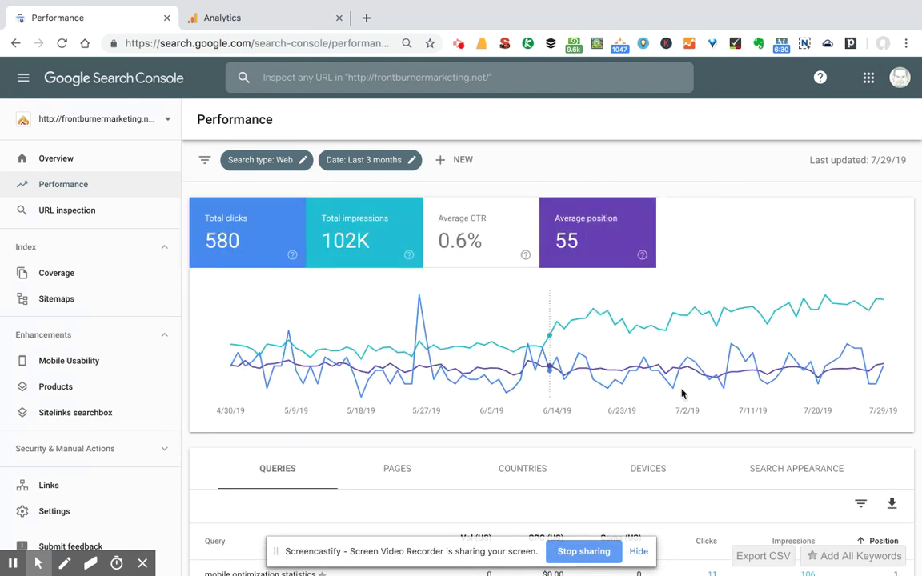
Sort the queries by clicks, highest first, and examine the list down to the zero-click queries at its end.
scroll(681, 392, down, 3)
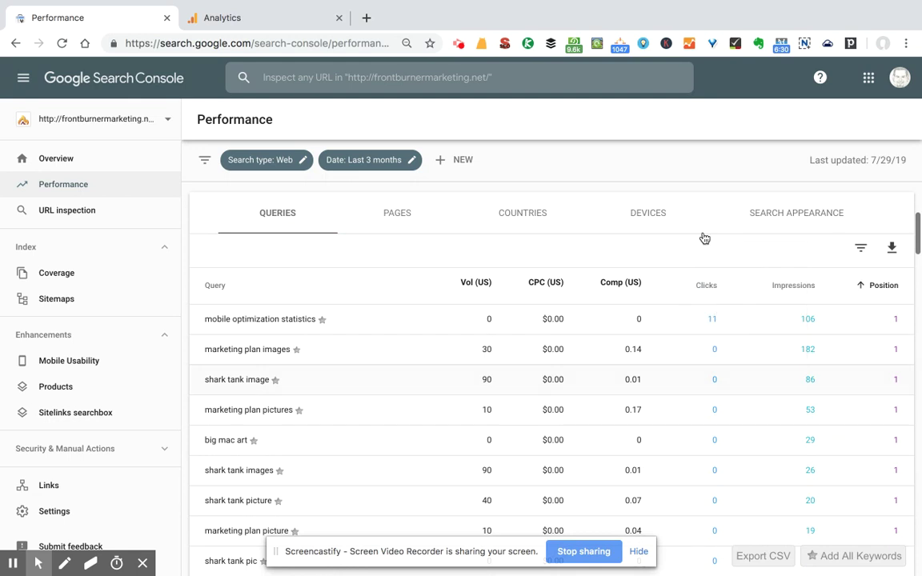
click(709, 288)
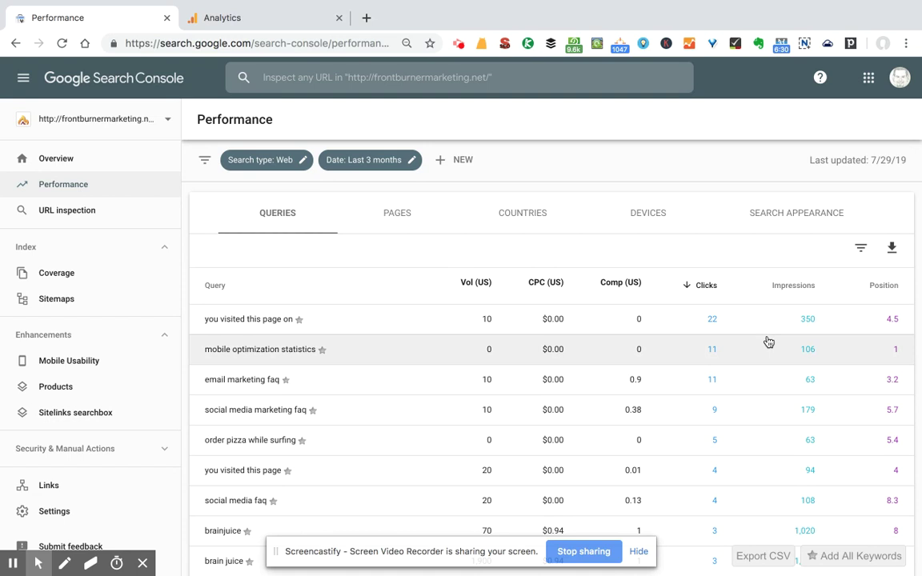
scroll(768, 342, down, 12)
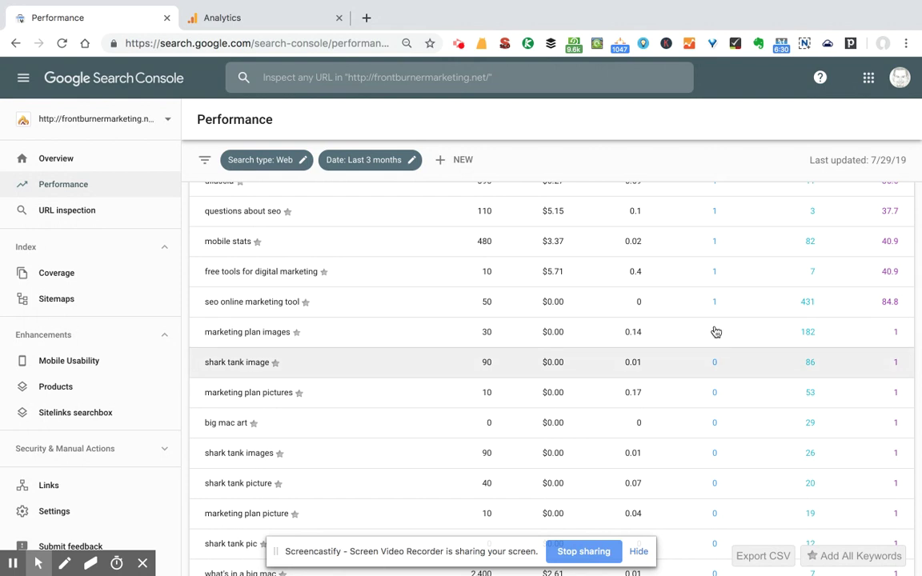
scroll(716, 331, up, 15)
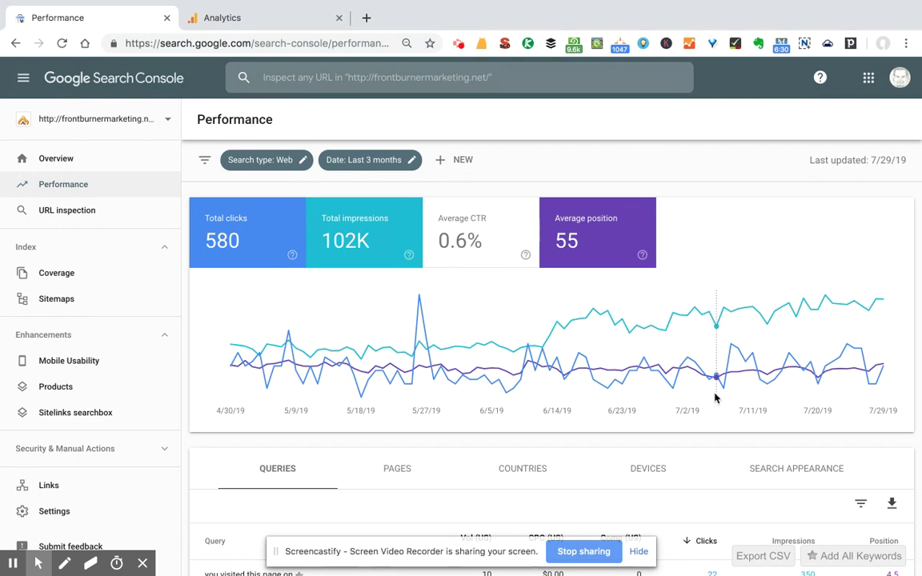
scroll(715, 396, down, 10)
scroll(714, 395, down, 15)
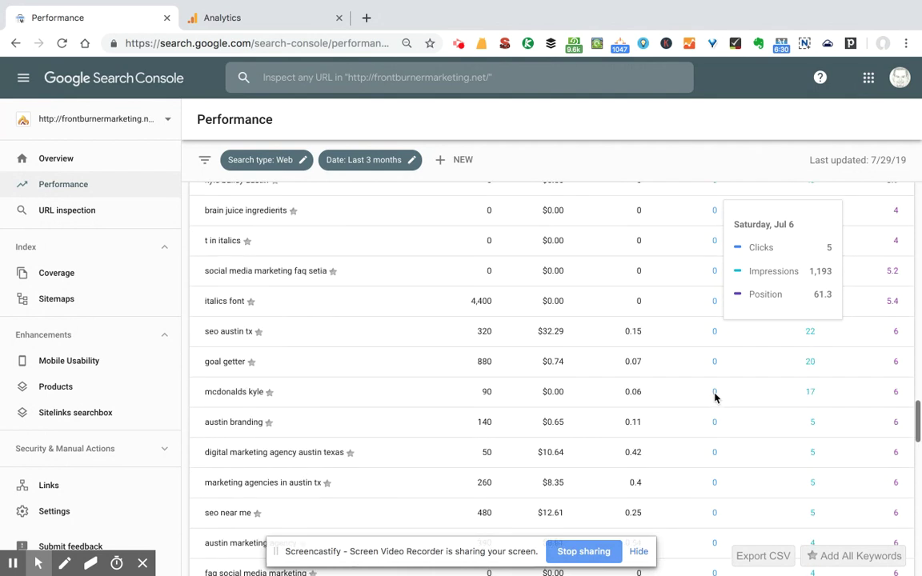
scroll(716, 398, down, 8)
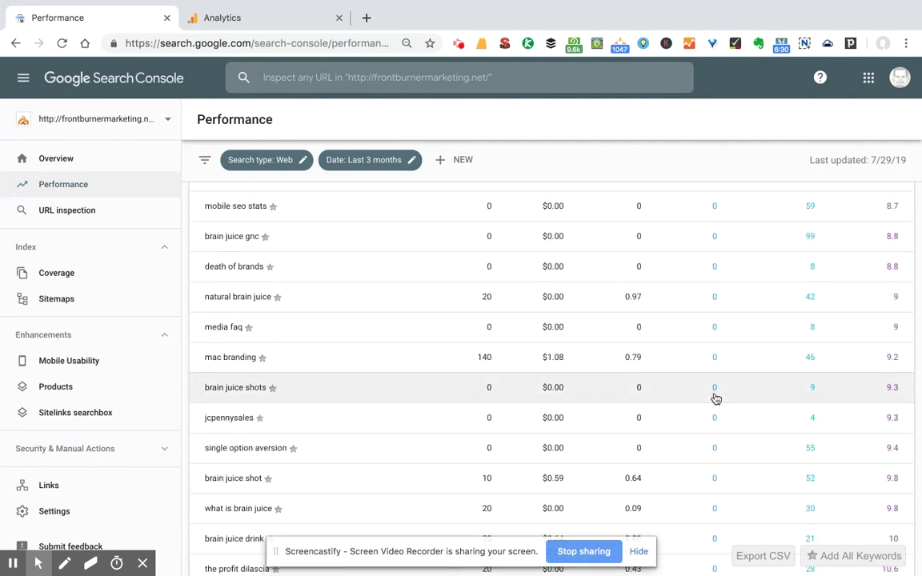
scroll(716, 398, down, 8)
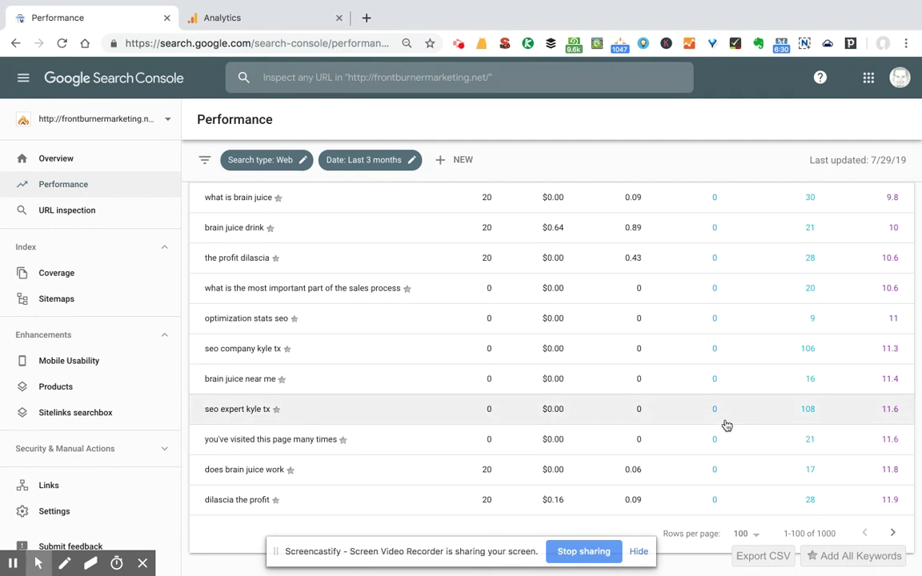
scroll(726, 423, up, 1)
scroll(727, 424, up, 20)
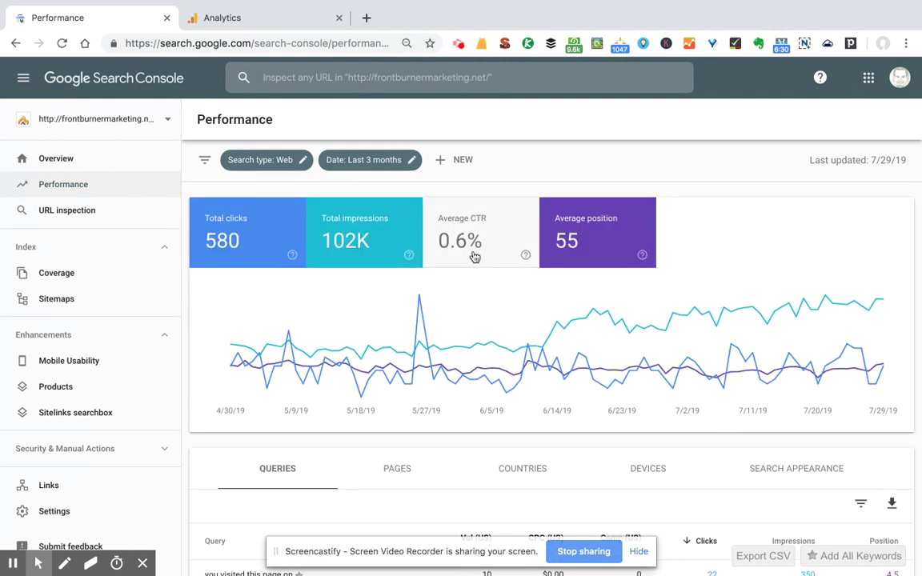
Compare the click counts of the individual queries with the report's total clicks over the last 3 months.
mouse_move(729, 374)
scroll(730, 374, down, 5)
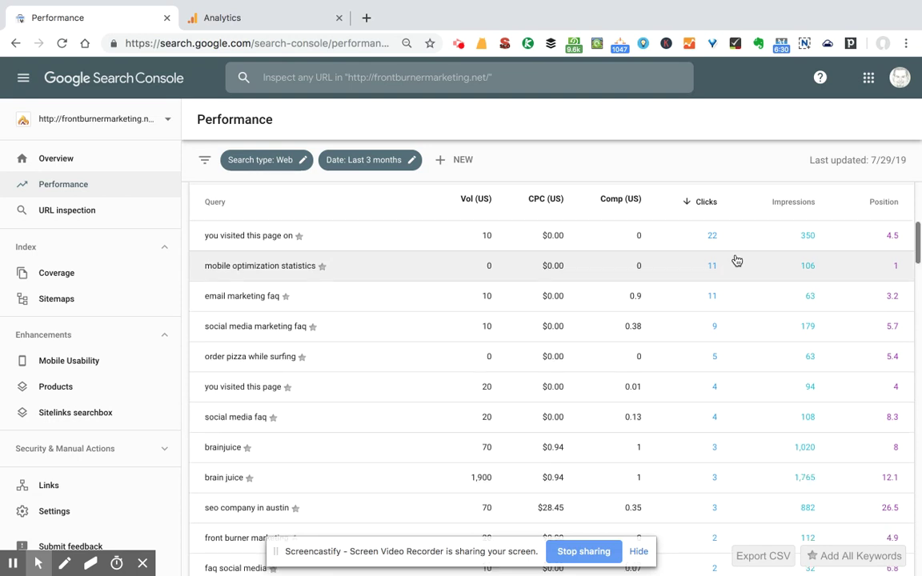
scroll(736, 261, down, 3)
scroll(736, 261, down, 4)
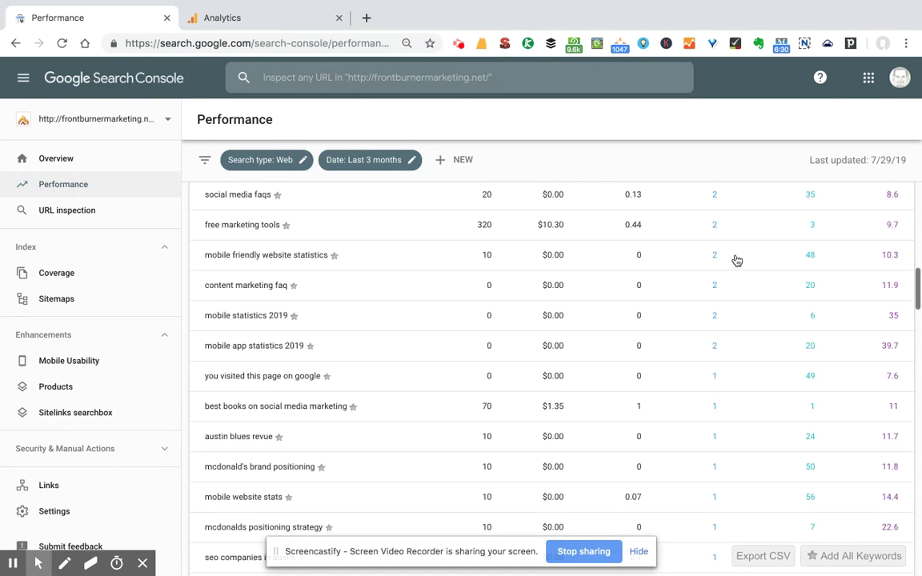
scroll(737, 261, down, 3)
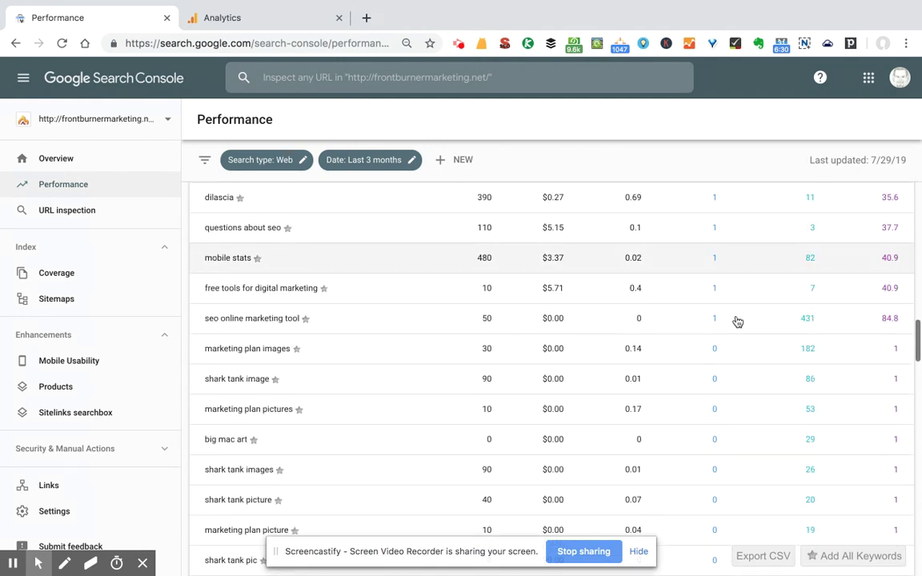
scroll(738, 322, up, 10)
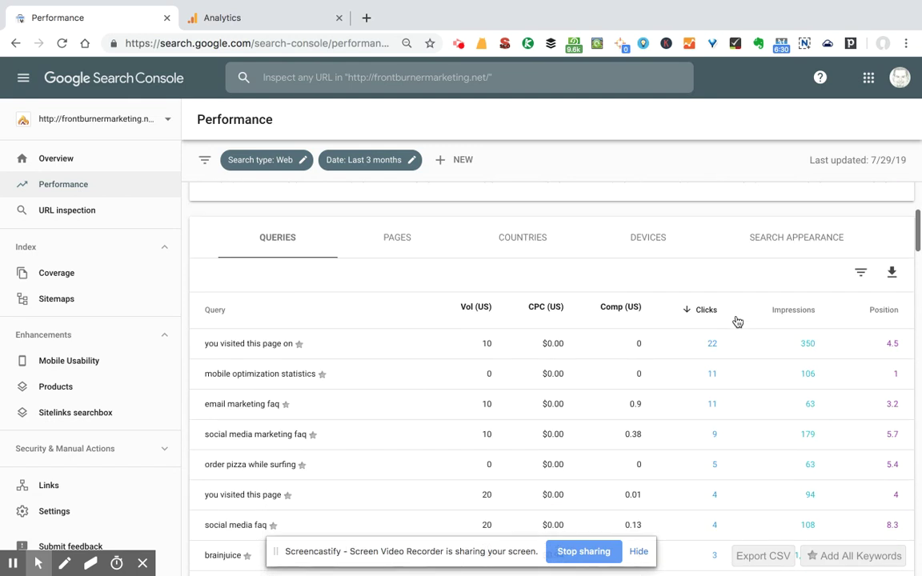
scroll(737, 322, up, 1)
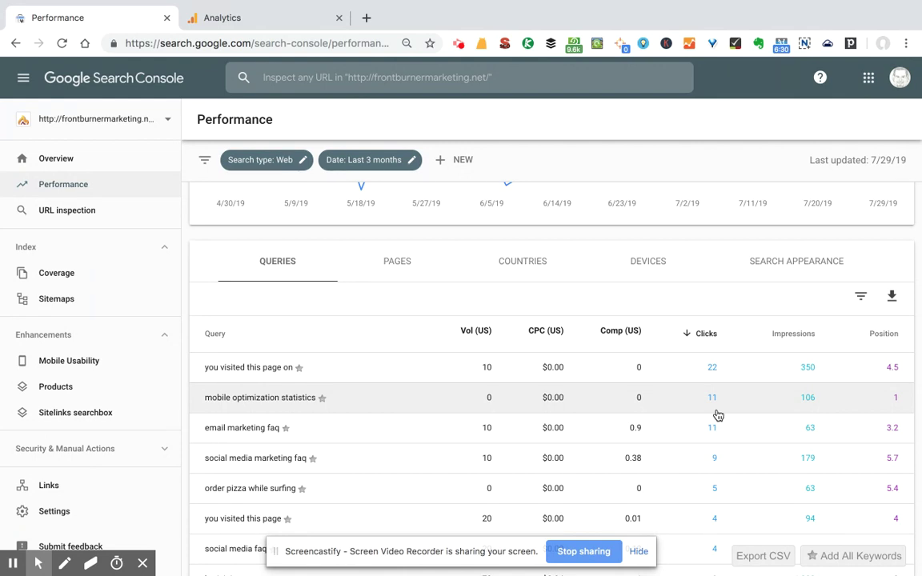
scroll(644, 401, up, 3)
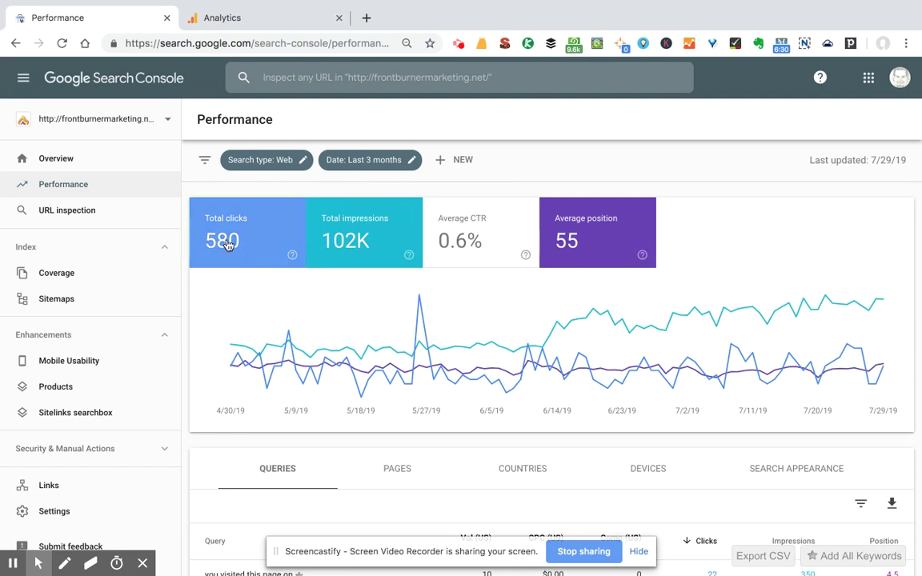
scroll(681, 385, down, 4)
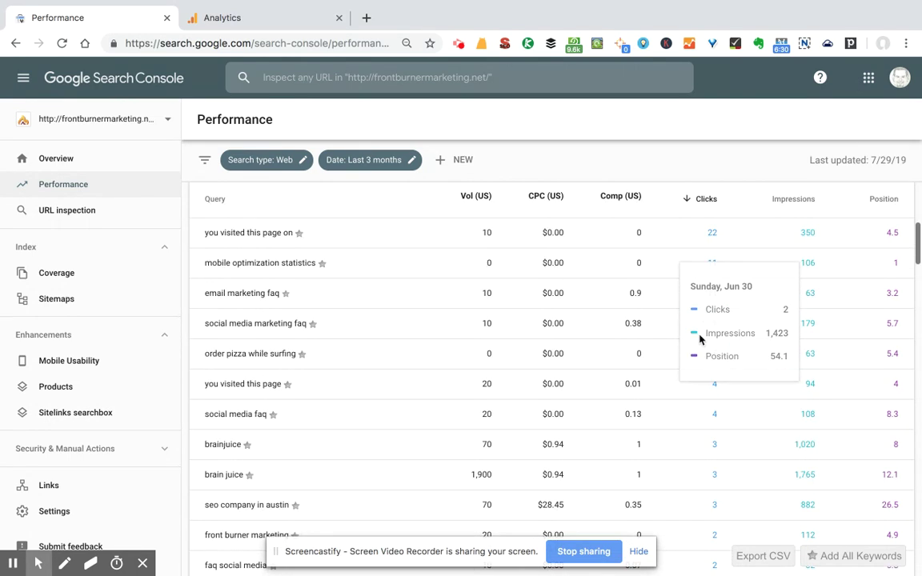
scroll(708, 358, up, 5)
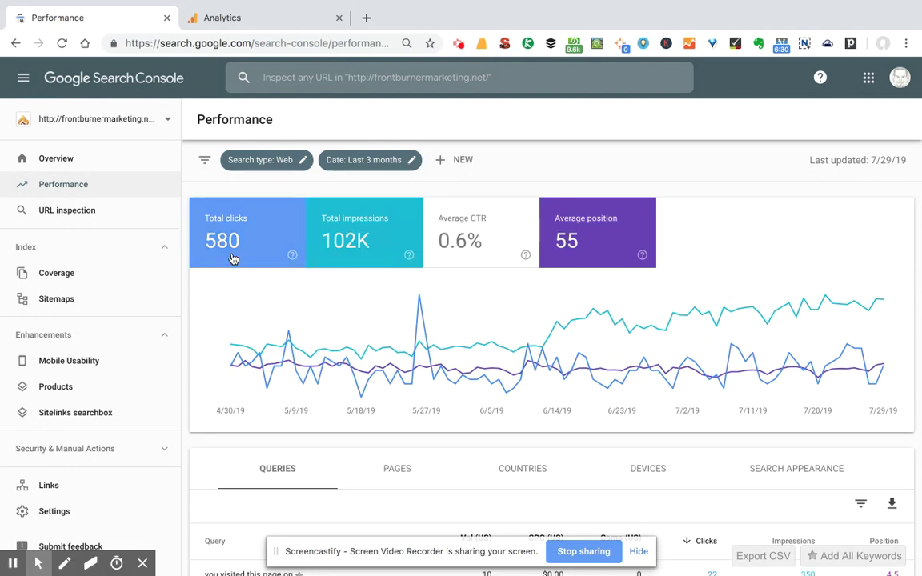
mouse_move(278, 369)
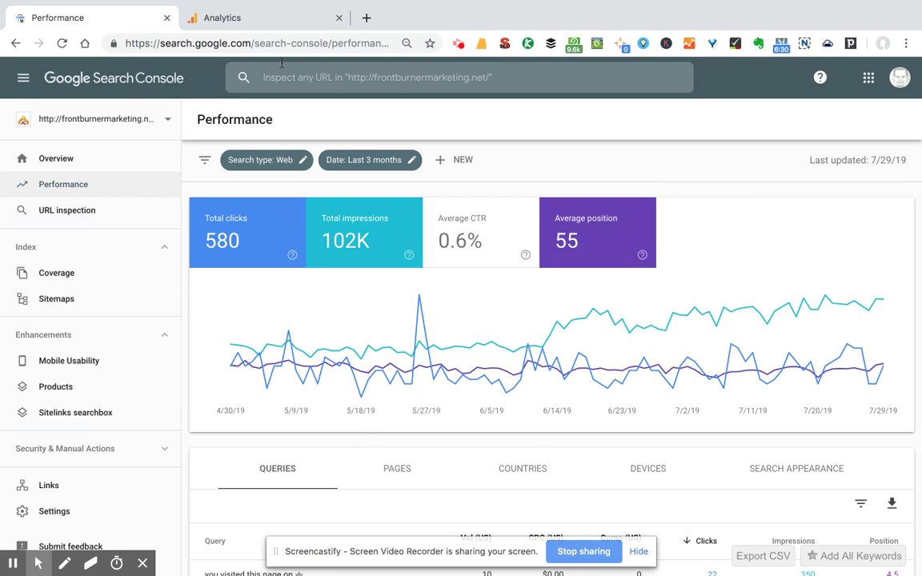
Switch to Google Analytics and review the Home overview of users, traffic channels, active users, retention and locations.
click(237, 25)
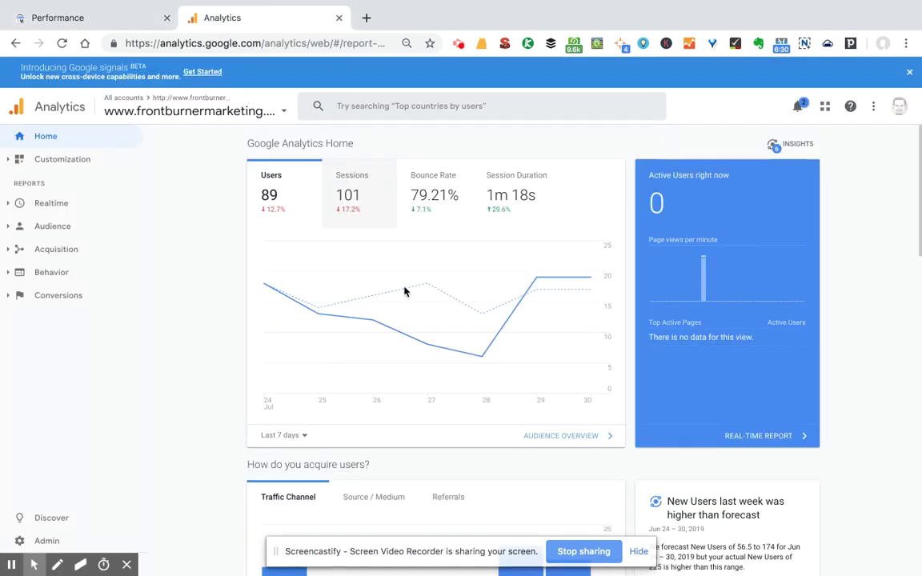
mouse_move(430, 273)
scroll(469, 356, down, 5)
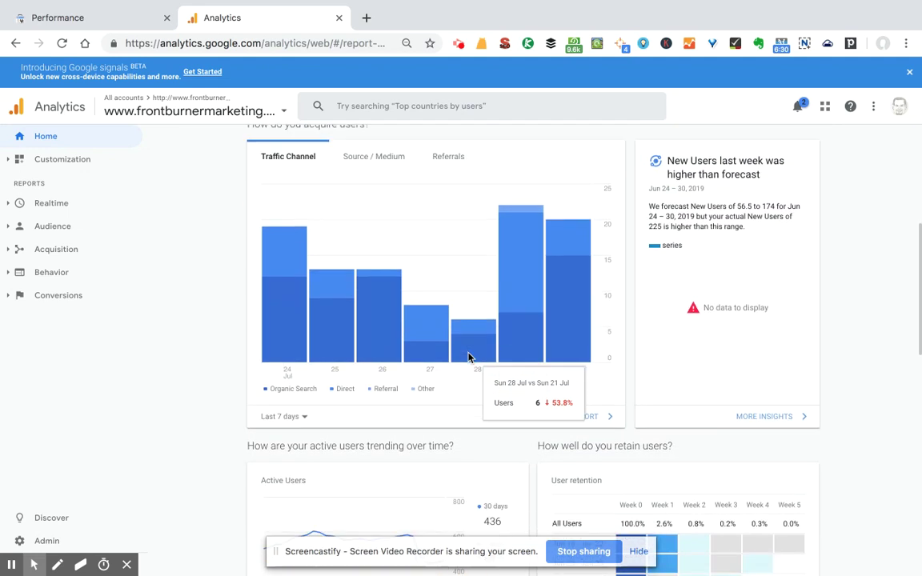
scroll(469, 357, down, 2)
scroll(469, 357, down, 2)
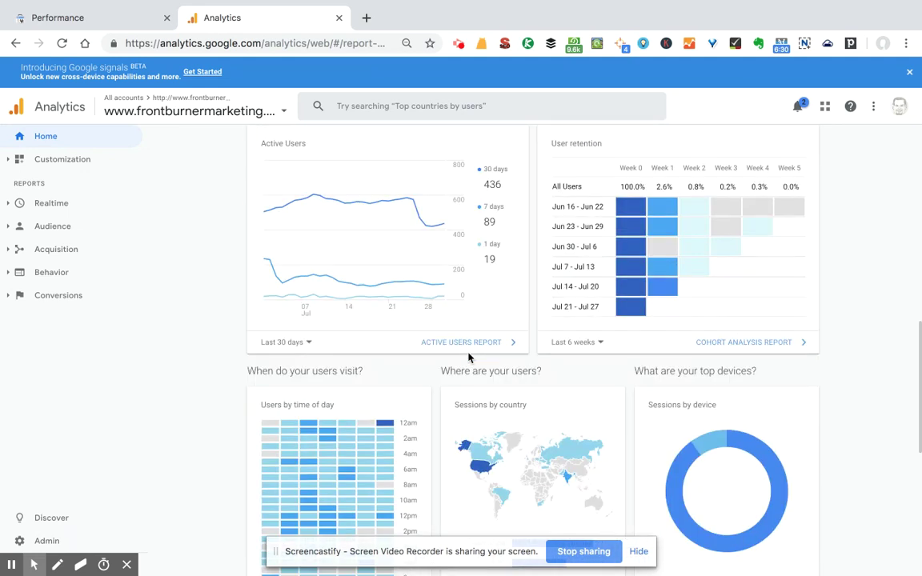
Open the Audience Overview report and review the sessions chart, visitor metrics, new versus returning visitors and language breakdown.
scroll(469, 357, up, 10)
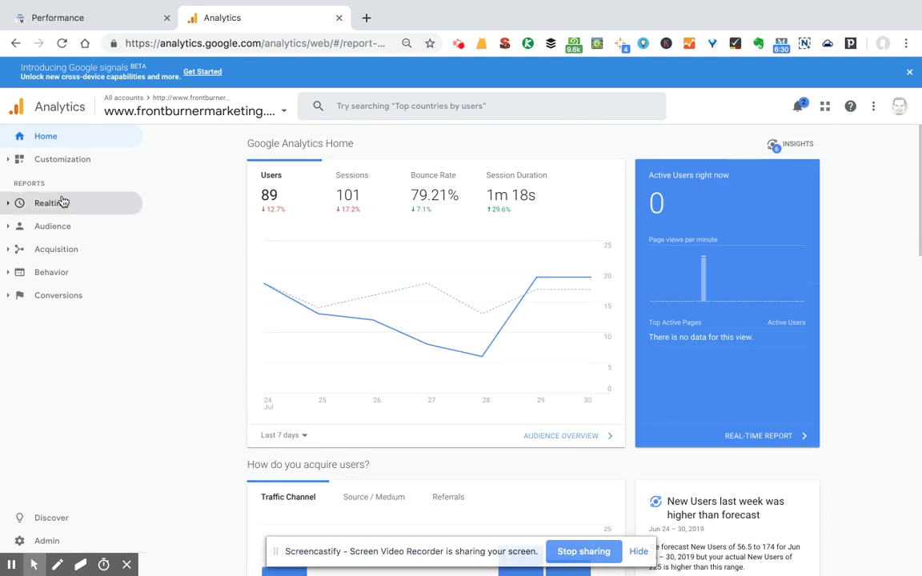
click(52, 226)
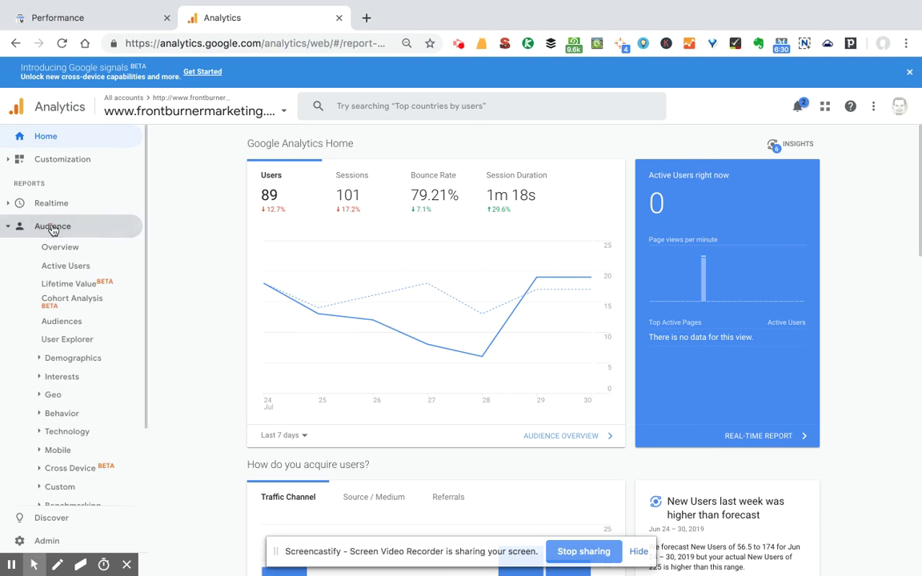
click(58, 248)
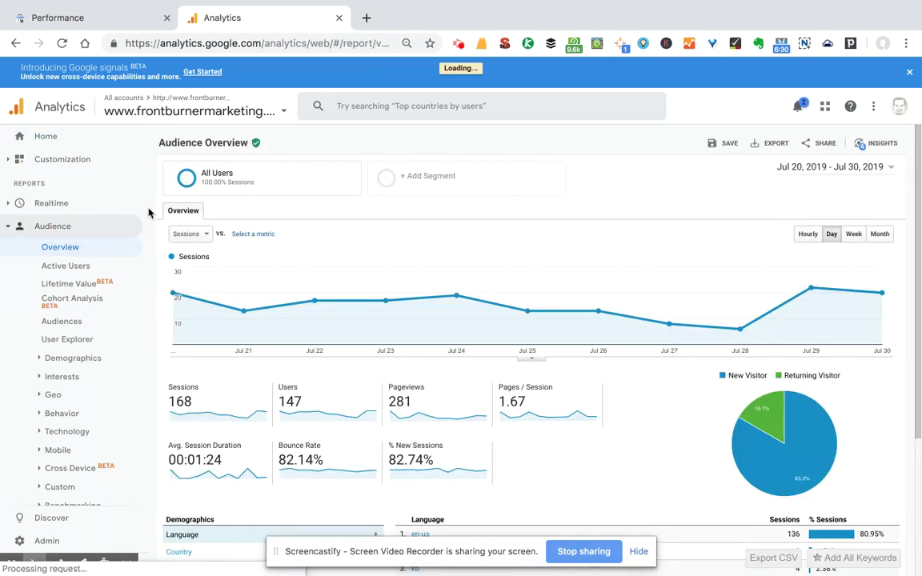
mouse_move(572, 323)
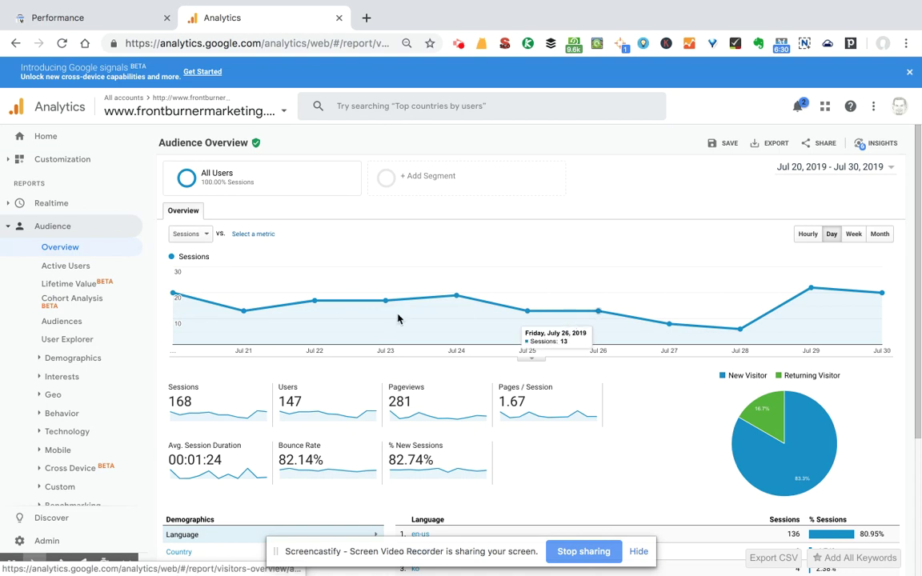
mouse_move(744, 317)
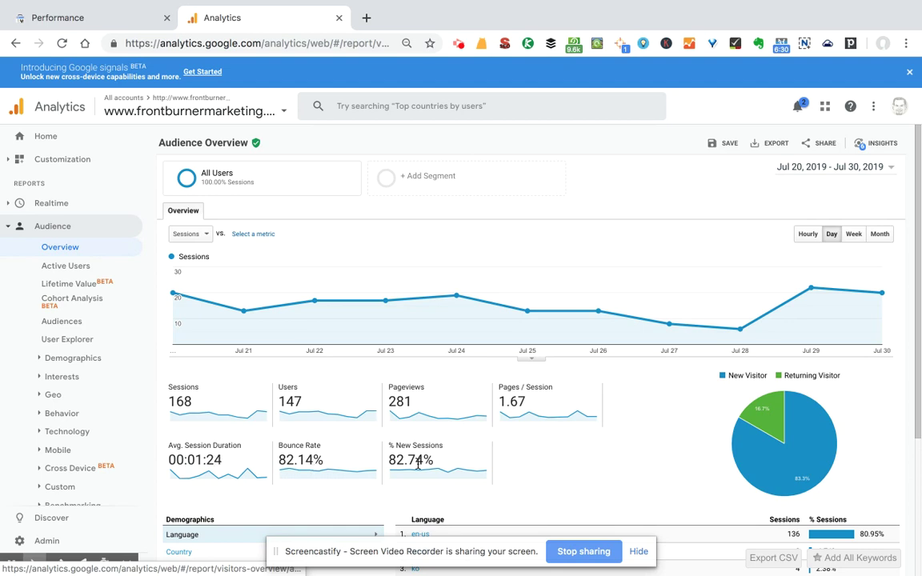
mouse_move(189, 398)
scroll(606, 410, down, 3)
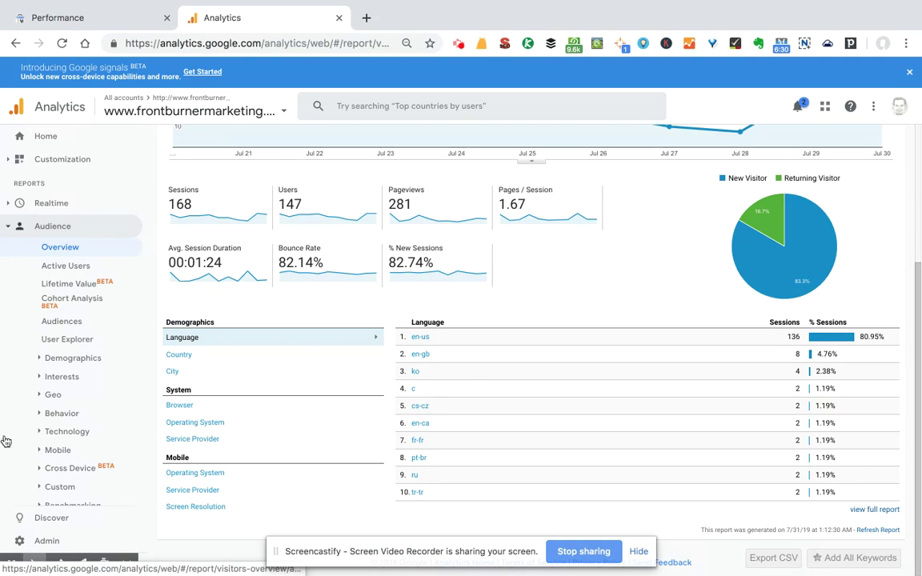
click(70, 360)
click(73, 359)
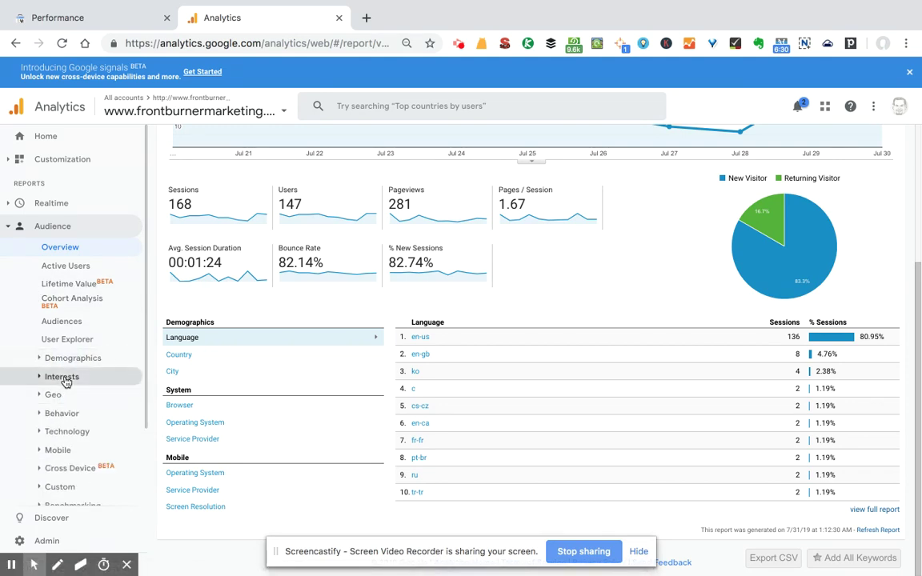
click(64, 379)
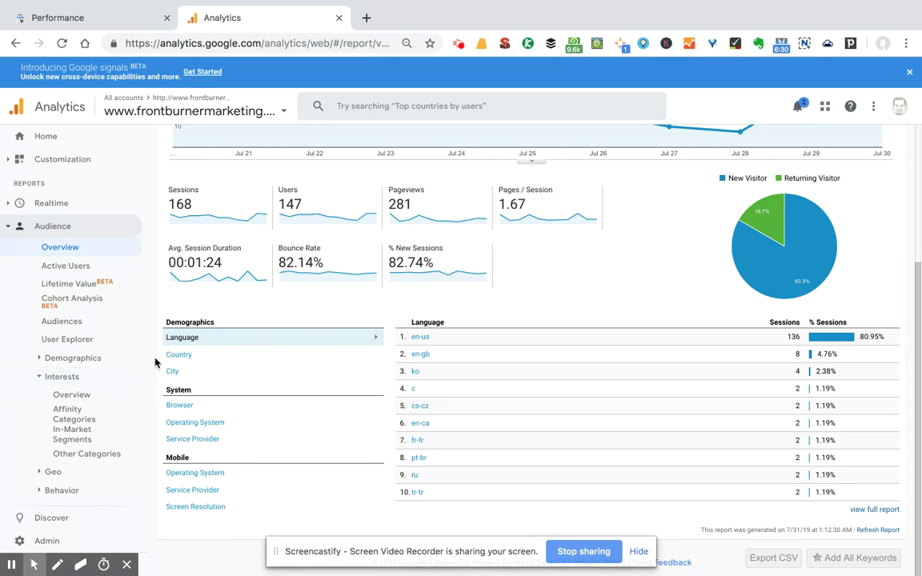
click(112, 343)
scroll(112, 344, down, 5)
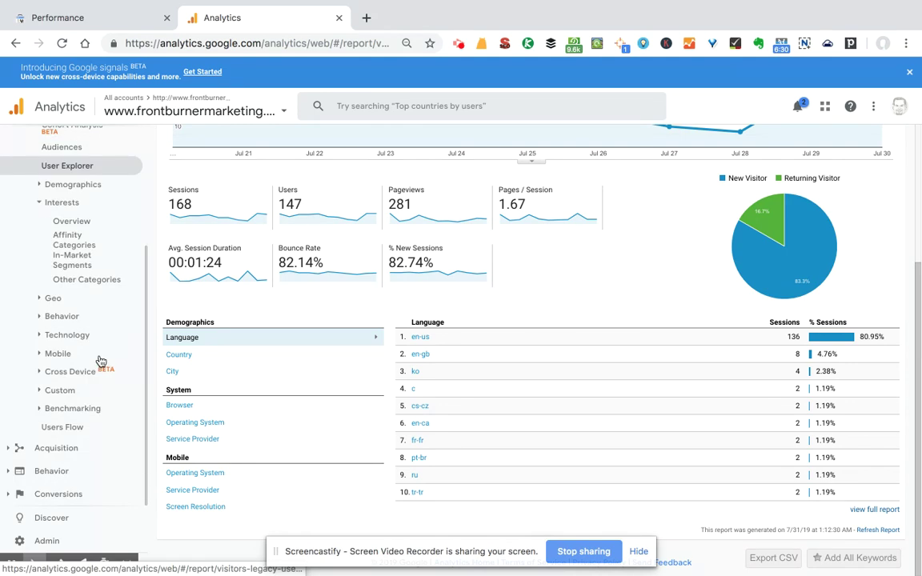
View the Behavior Flow report by landing page and the Audience Users Flow report by country.
click(46, 471)
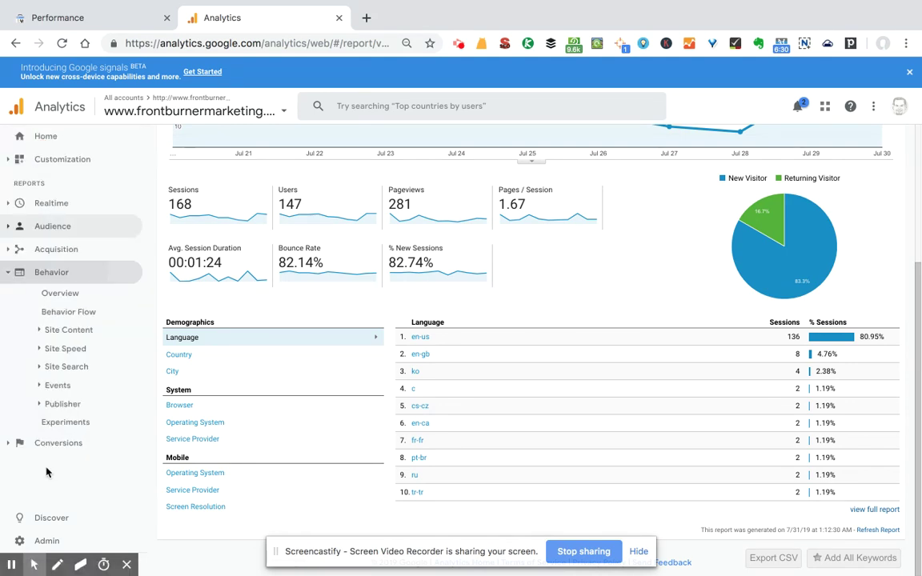
click(86, 317)
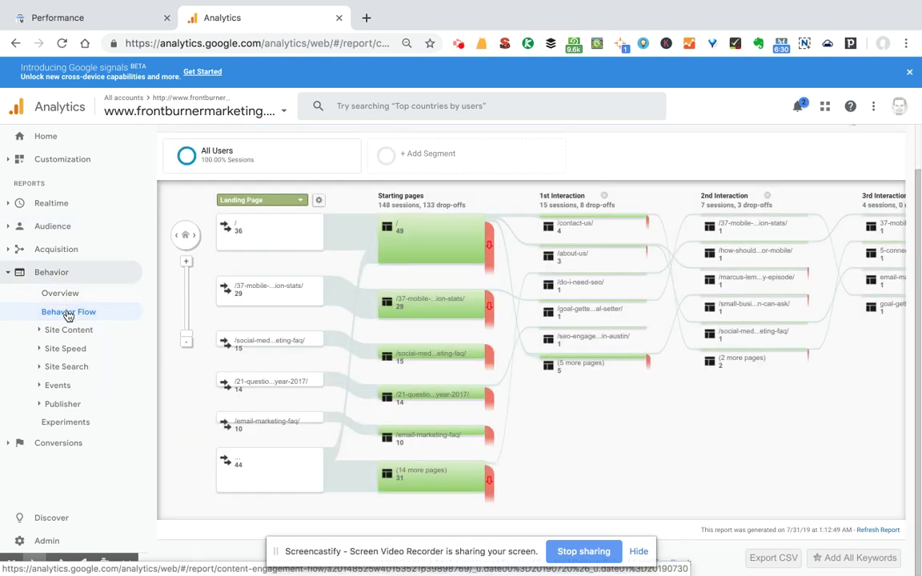
click(50, 274)
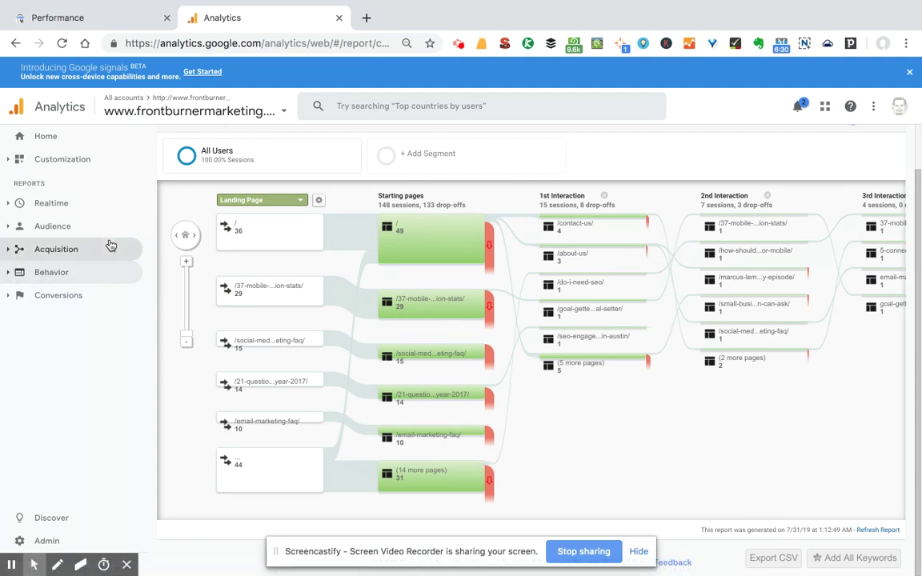
click(64, 227)
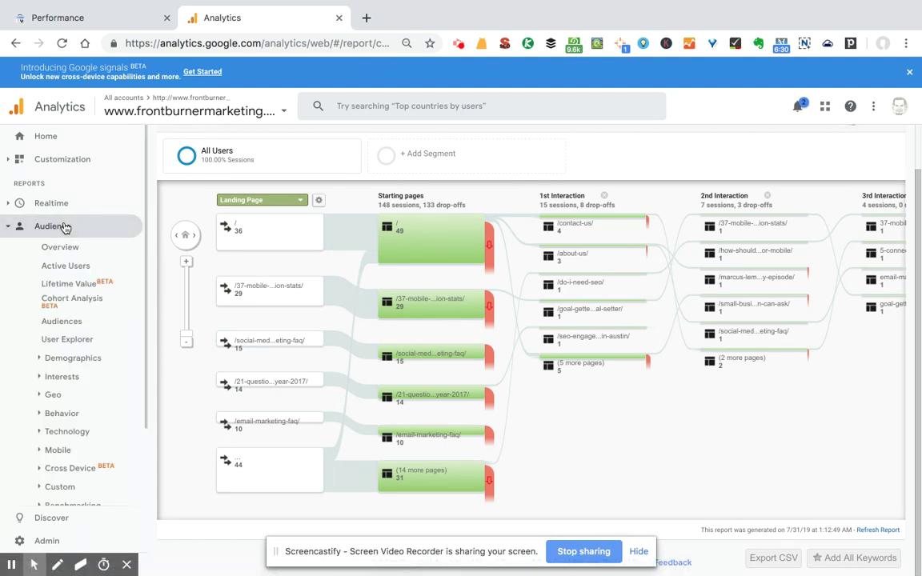
scroll(73, 355, down, 2)
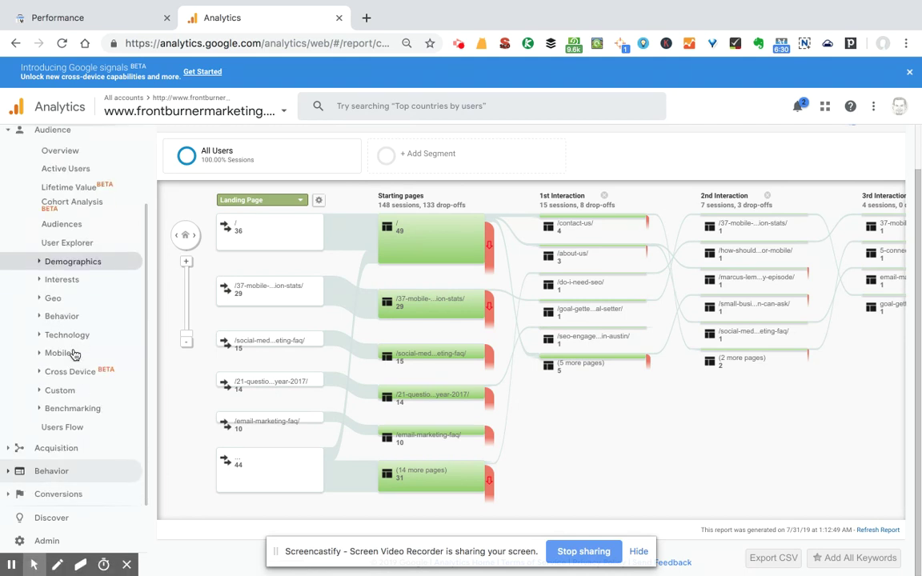
click(71, 429)
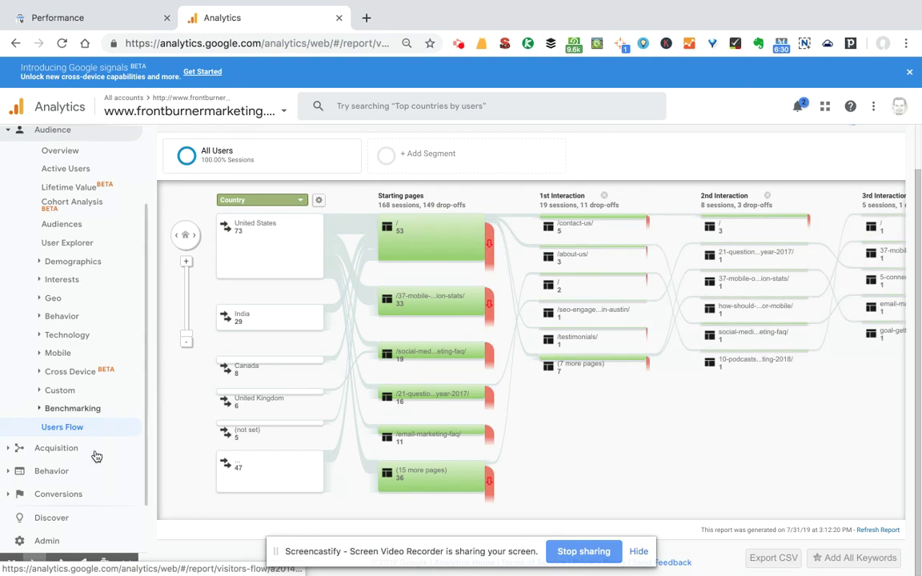
Return to the Behavior Flow report and examine the paths from landing pages through the 3rd interaction.
click(58, 472)
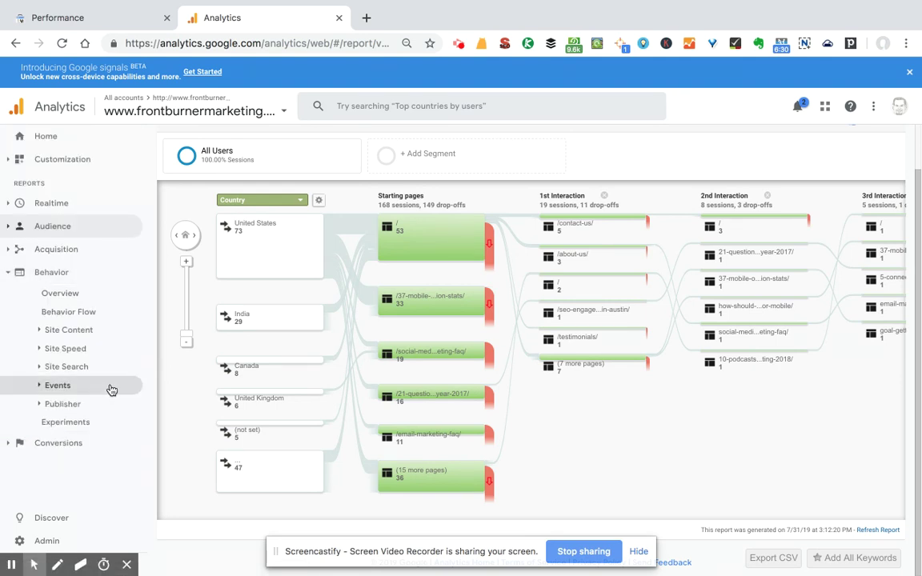
click(103, 313)
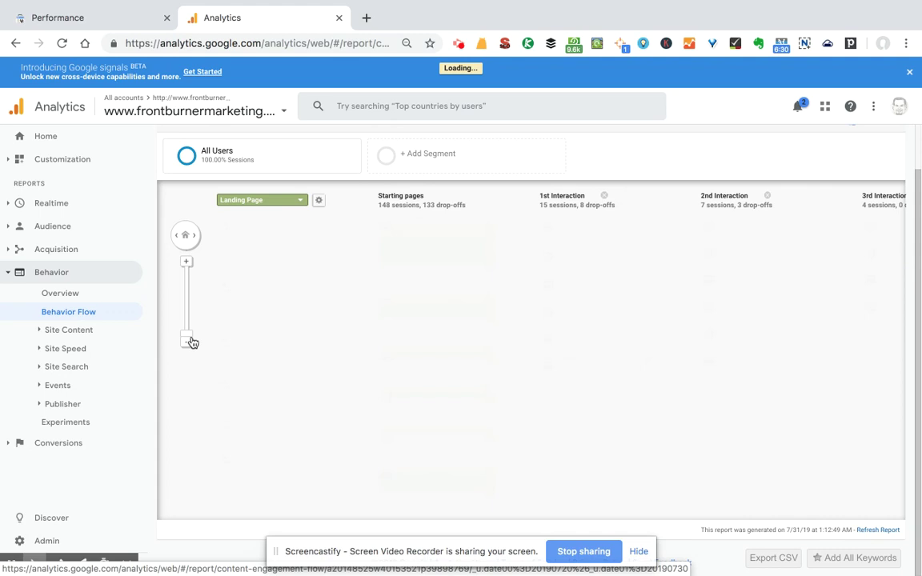
mouse_move(541, 358)
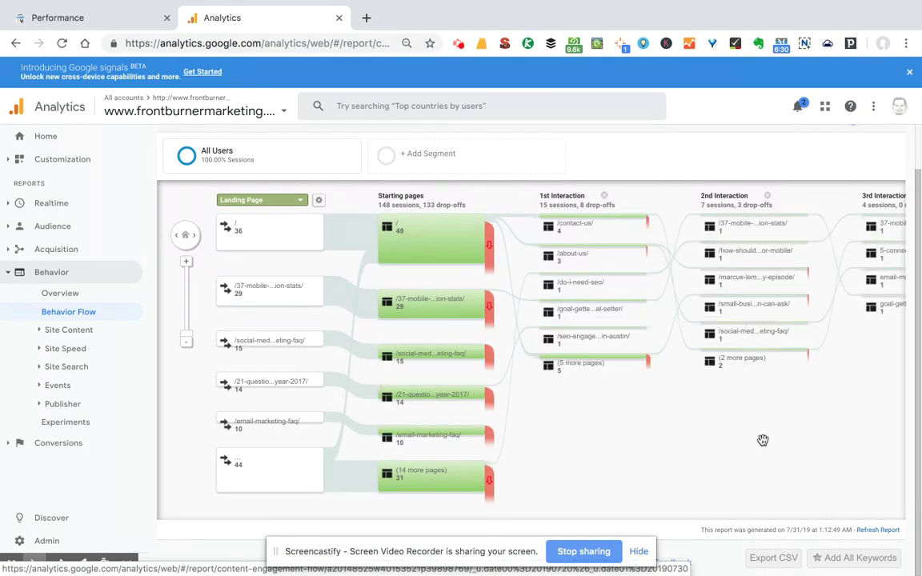
drag(763, 441, 252, 459)
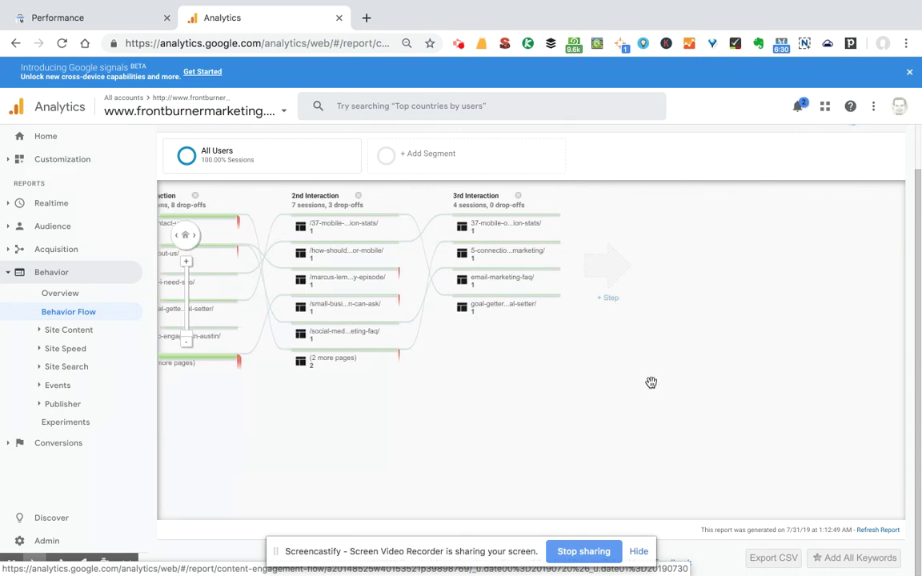
Extend the behavior flow one step at a time from the 4th through the 12th interaction.
click(608, 299)
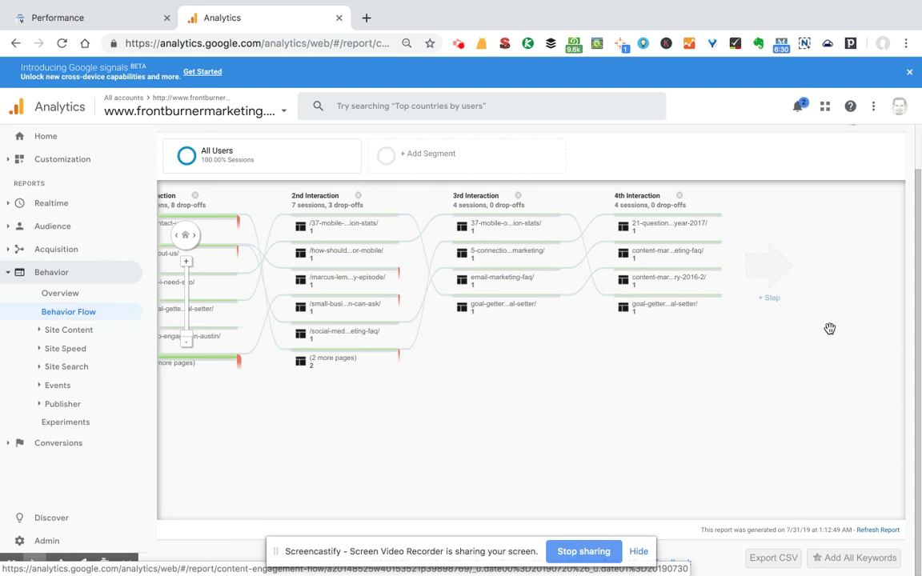
click(769, 298)
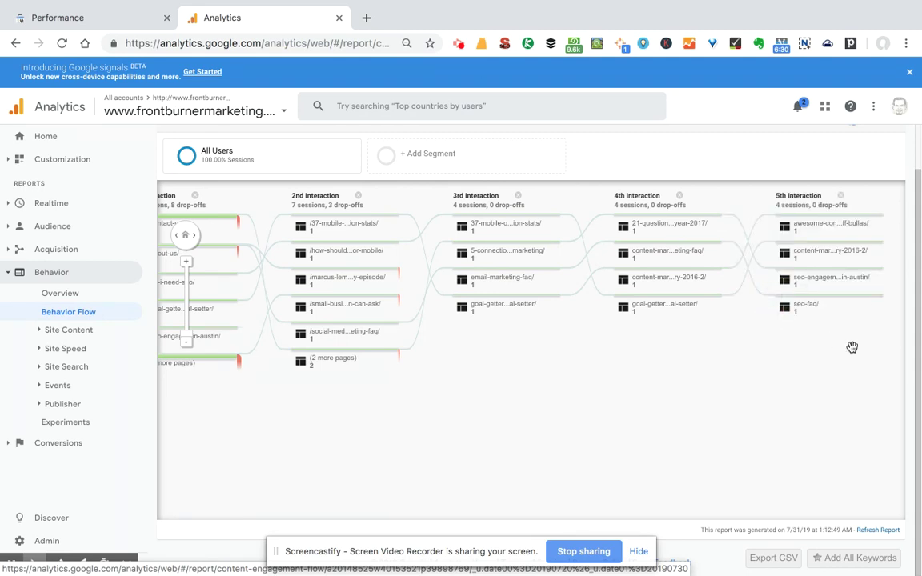
drag(681, 357, 299, 378)
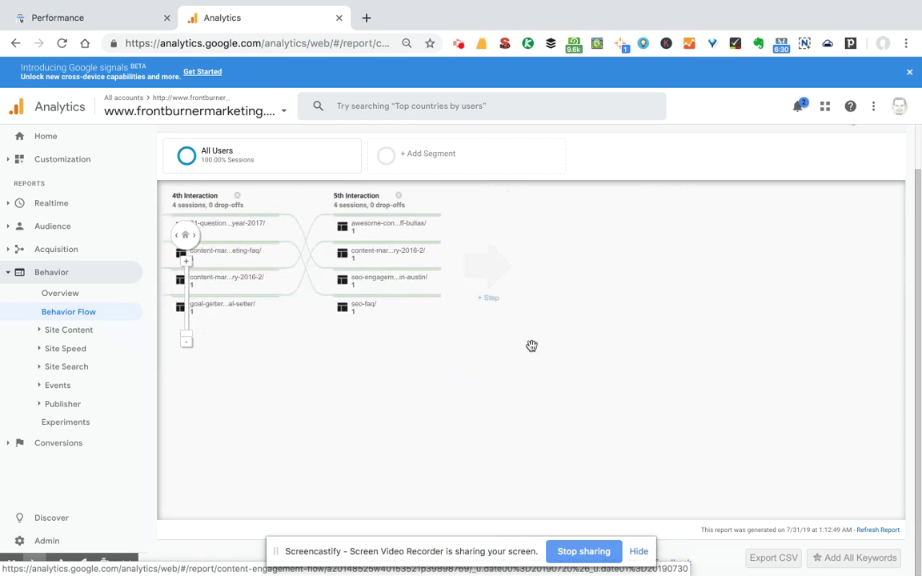
click(492, 298)
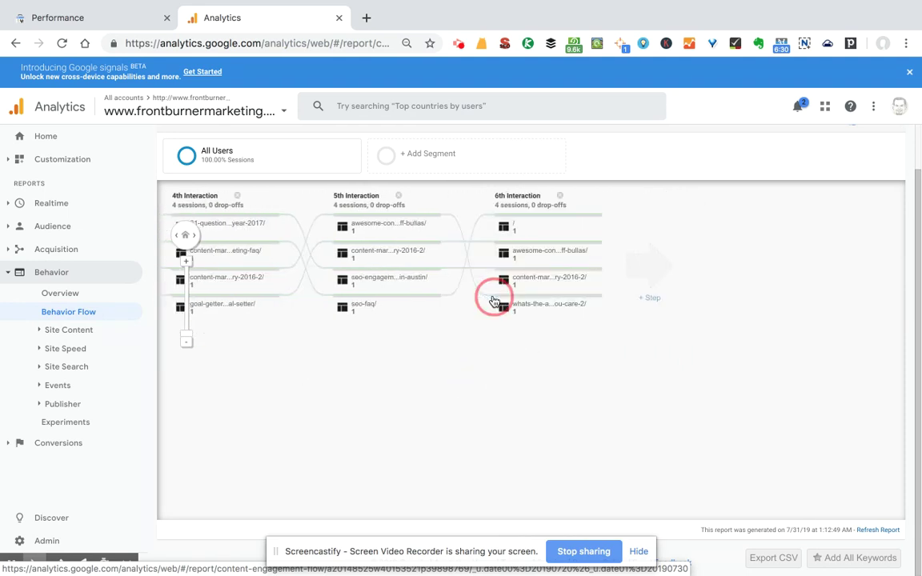
click(653, 298)
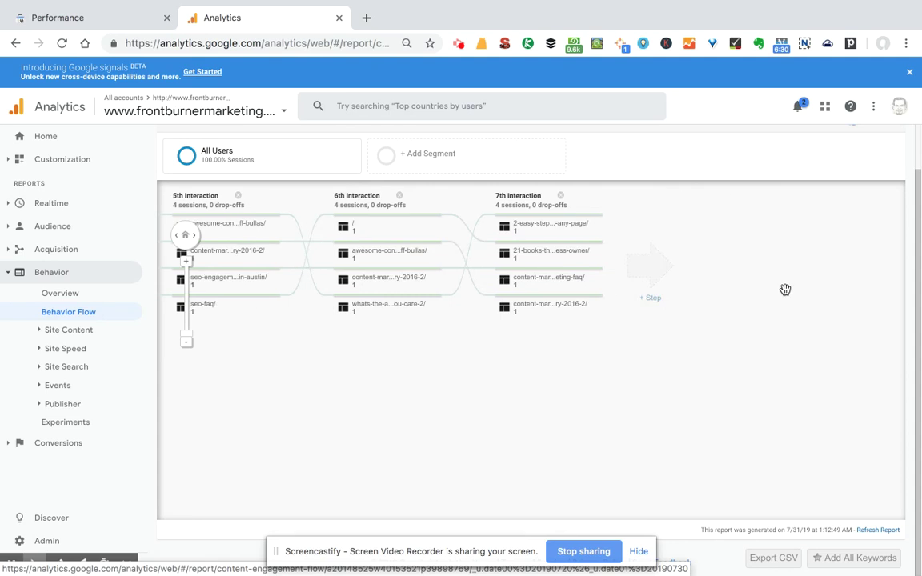
click(651, 299)
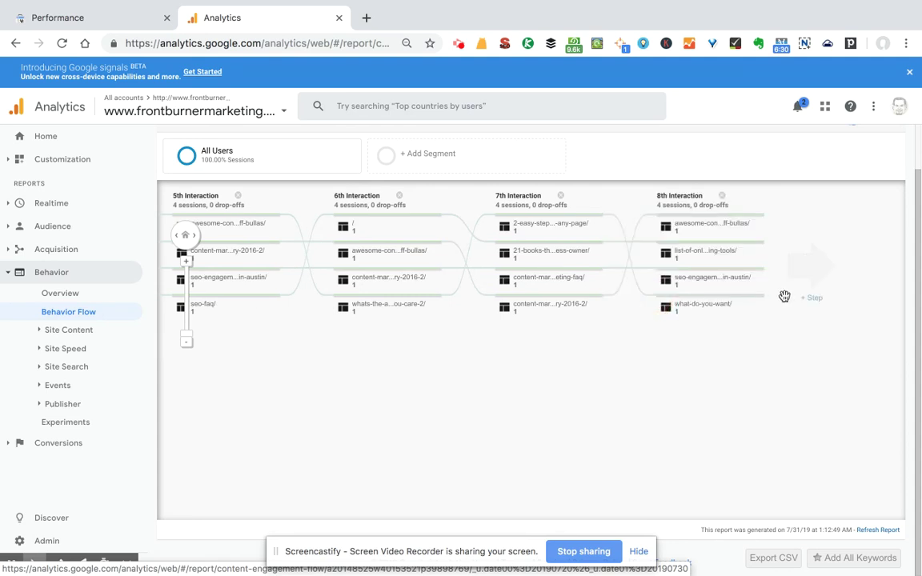
click(818, 301)
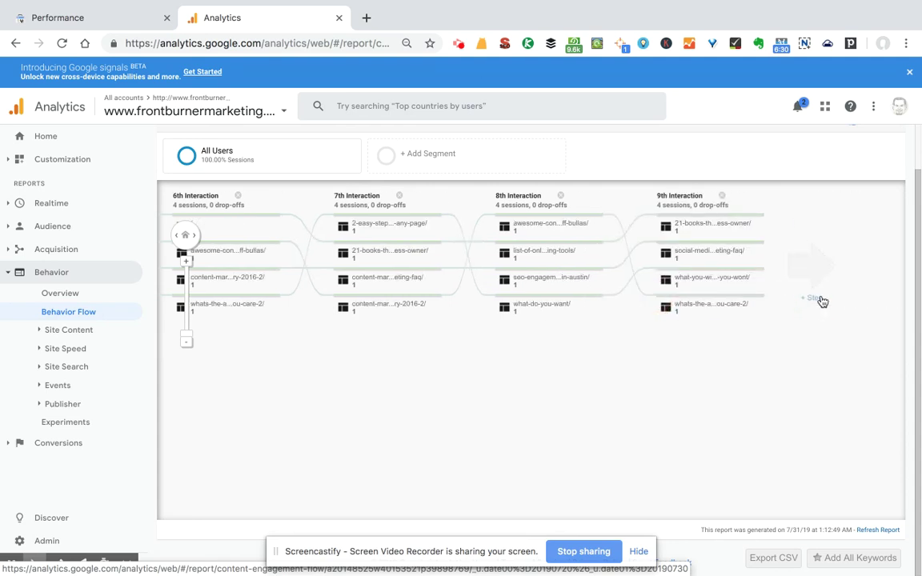
click(821, 300)
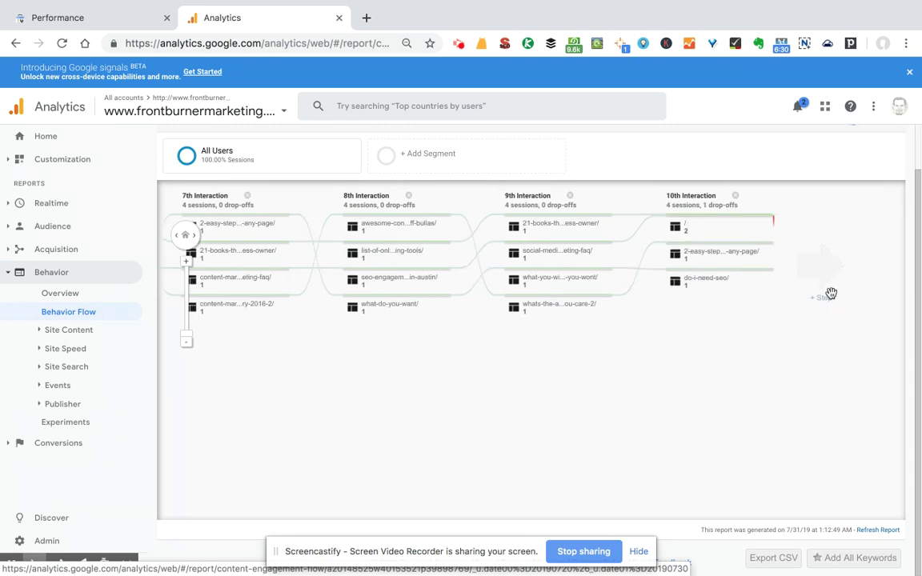
click(824, 299)
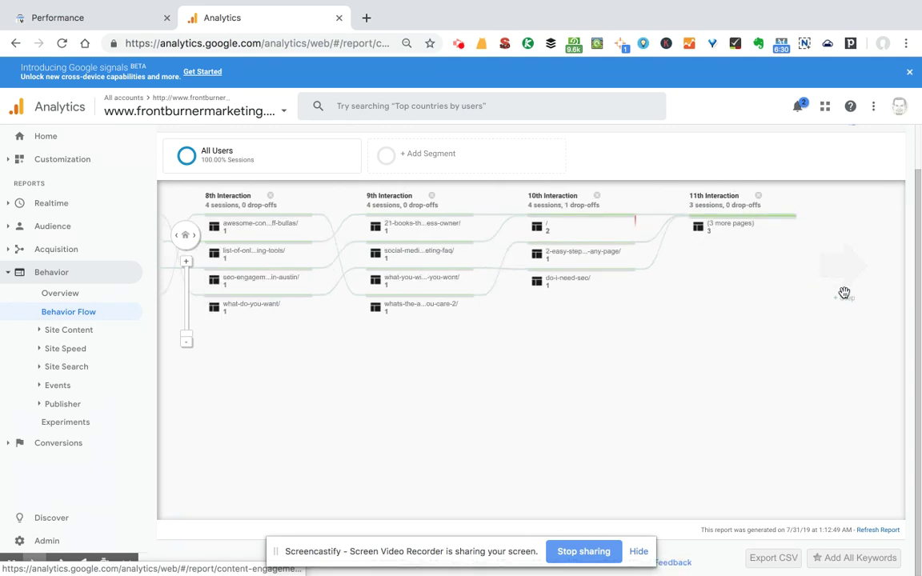
click(844, 293)
click(897, 318)
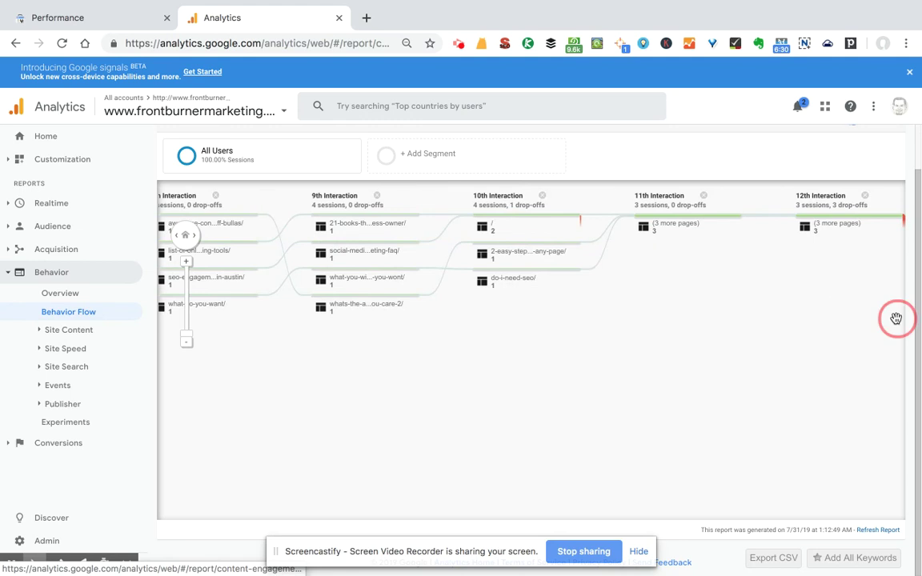
Trace the visitor paths from the 12th interaction back to the starting pages and landing pages.
click(772, 329)
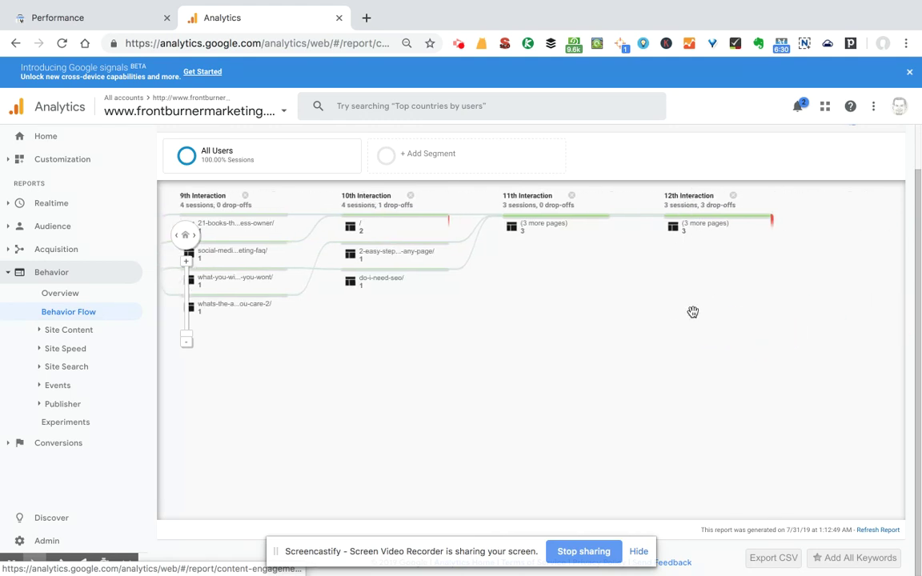
drag(190, 429, 467, 412)
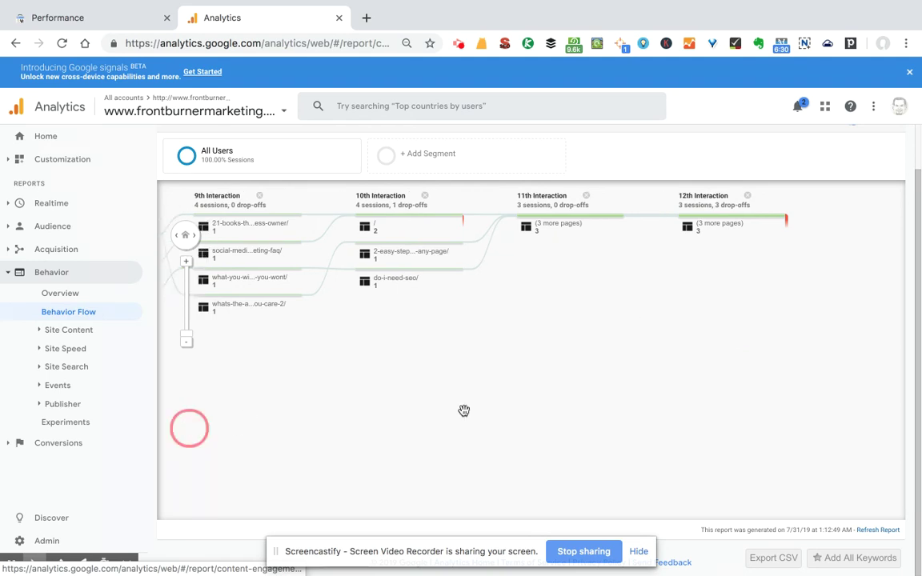
drag(545, 396, 869, 424)
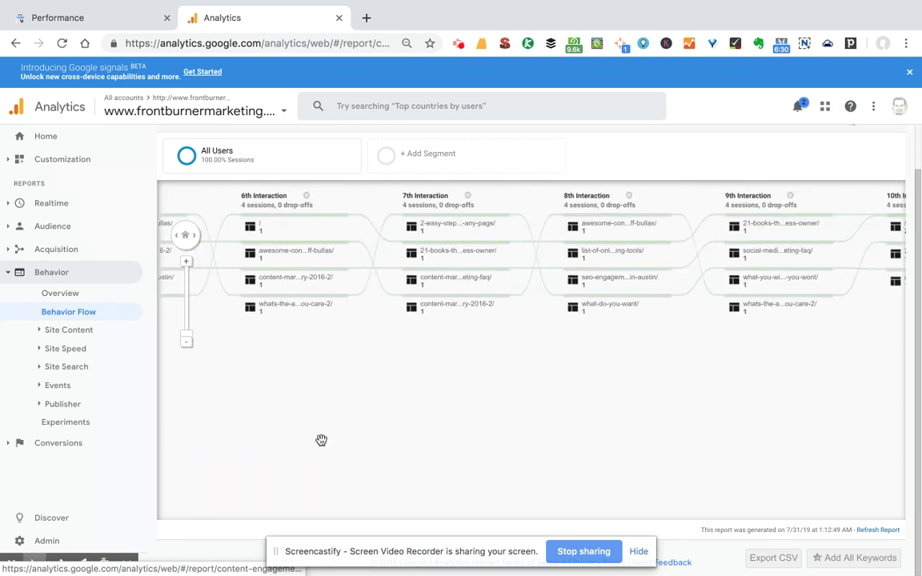
click(207, 431)
drag(207, 431, 837, 424)
mouse_move(24, 561)
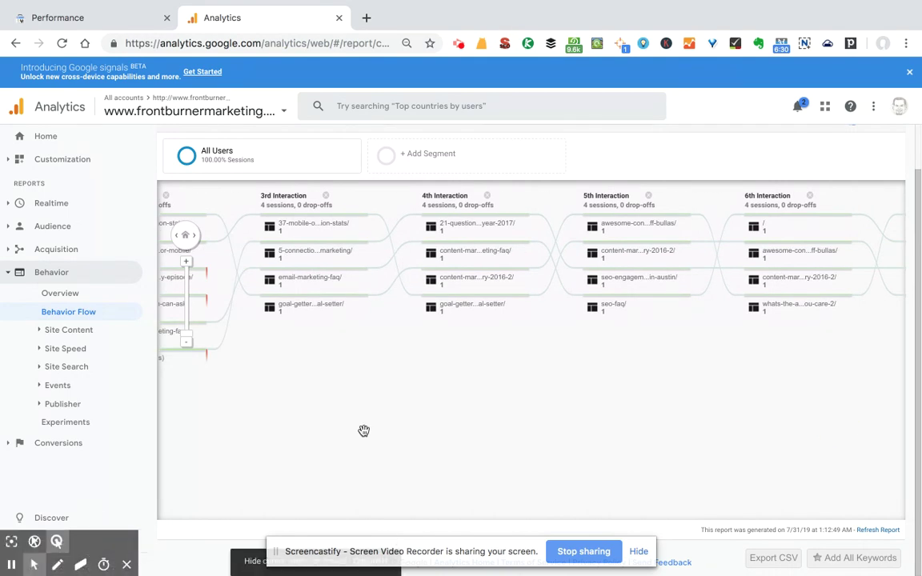
drag(210, 432, 665, 413)
click(797, 411)
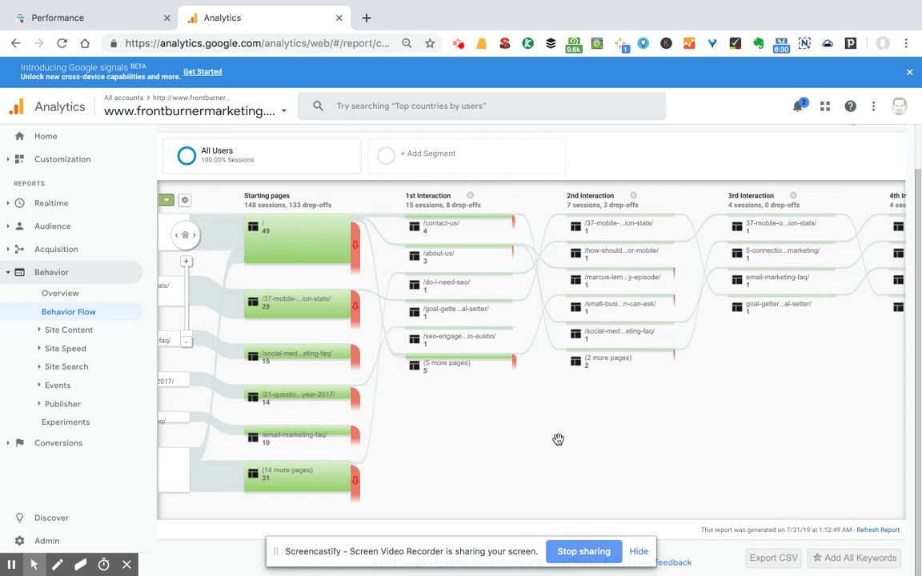
drag(447, 458, 569, 453)
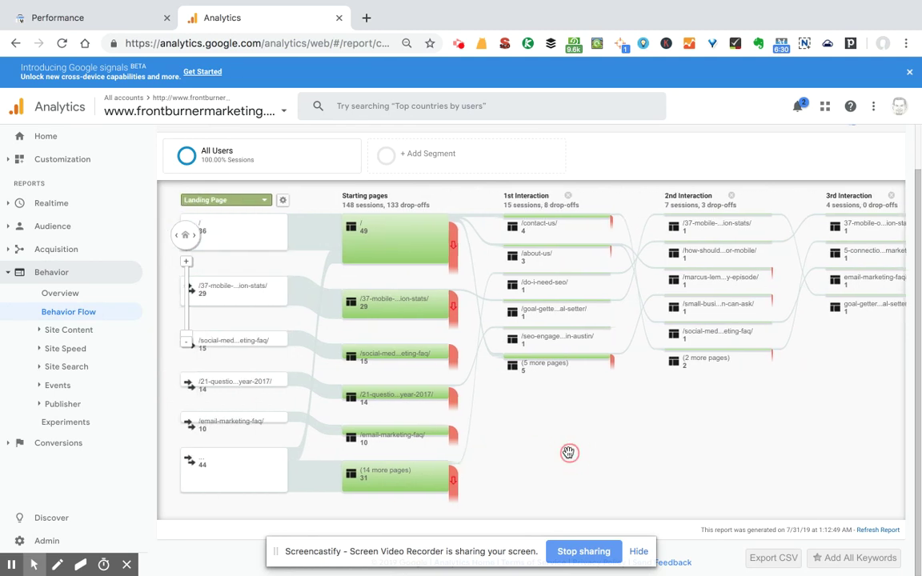
Inspect the traffic through the starting pages and bring up the traffic options for the home page "/".
mouse_move(397, 484)
mouse_move(366, 237)
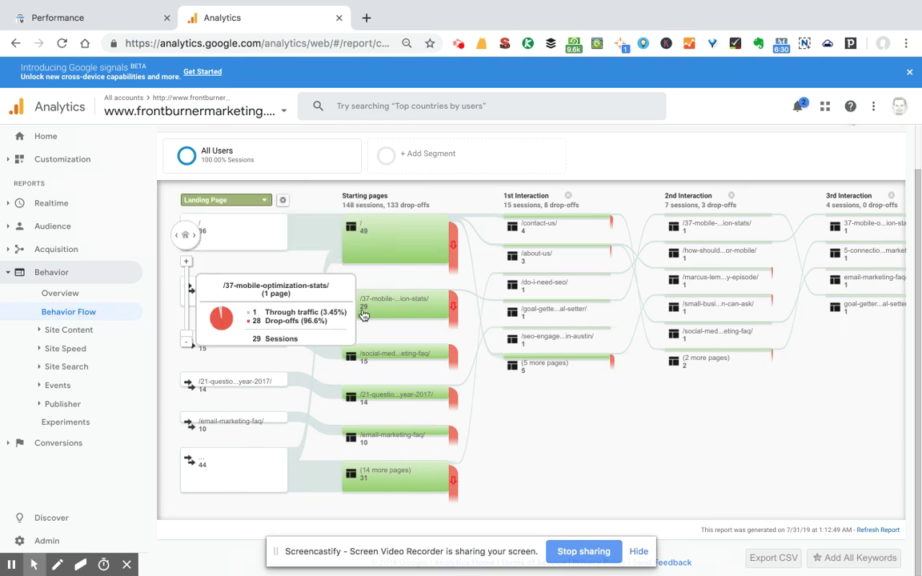
click(377, 236)
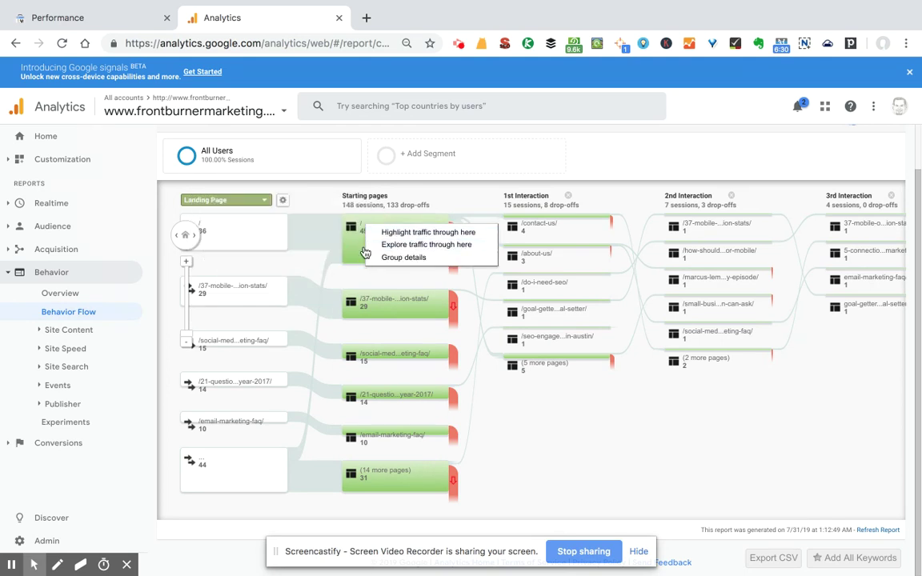
mouse_move(358, 251)
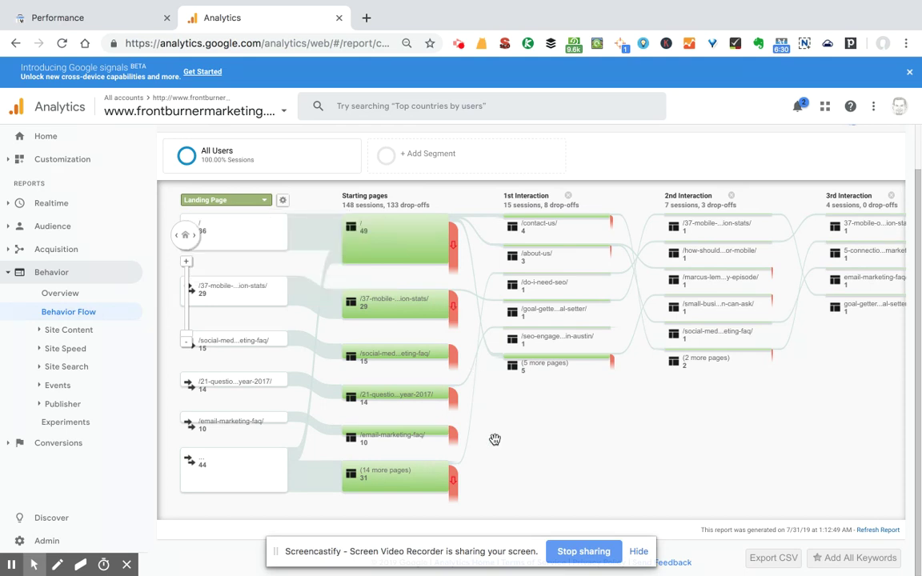
Highlight the traffic through the /goal-gette...al-setter/ page in the 1st interaction.
mouse_move(398, 306)
mouse_move(602, 306)
click(584, 302)
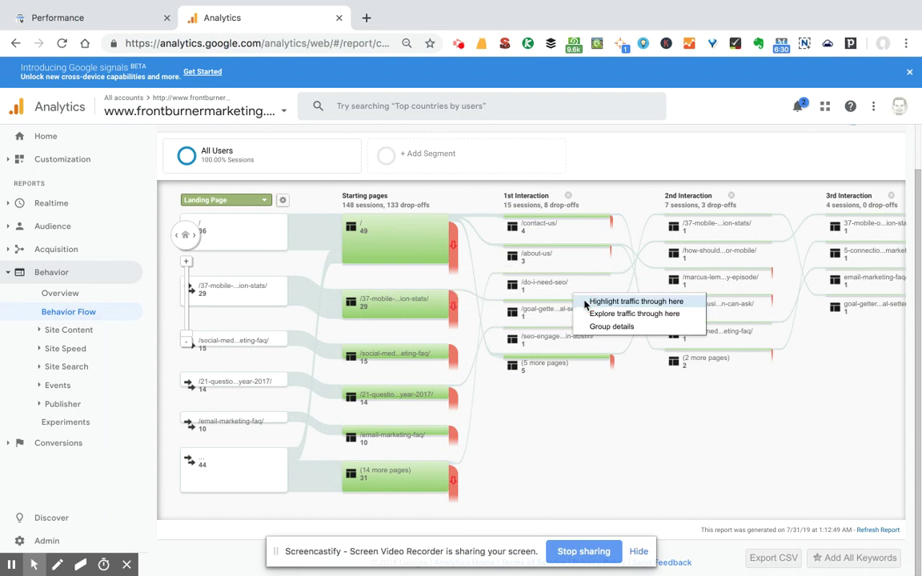
click(586, 303)
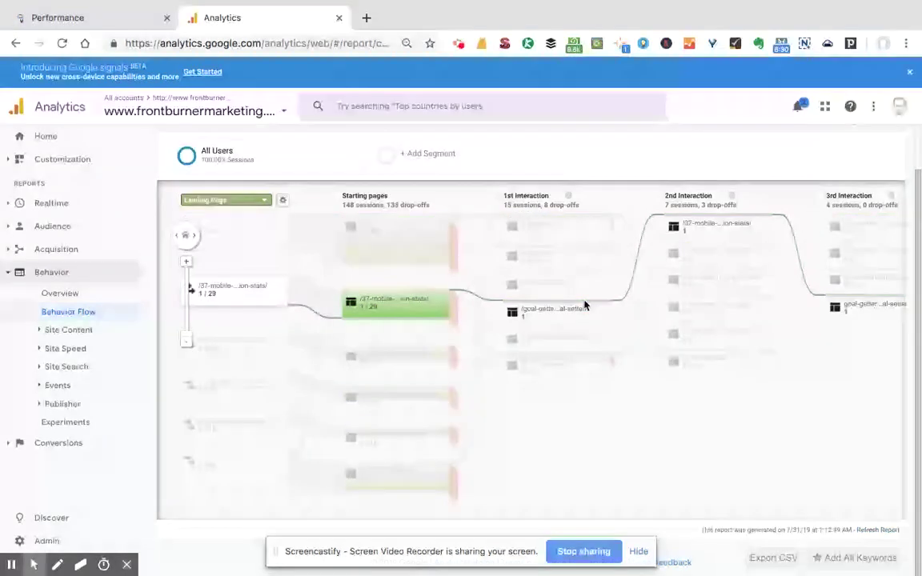
Follow the highlighted visitor path through the later interactions up to the 12th interaction.
drag(764, 414, 356, 464)
drag(758, 470, 311, 441)
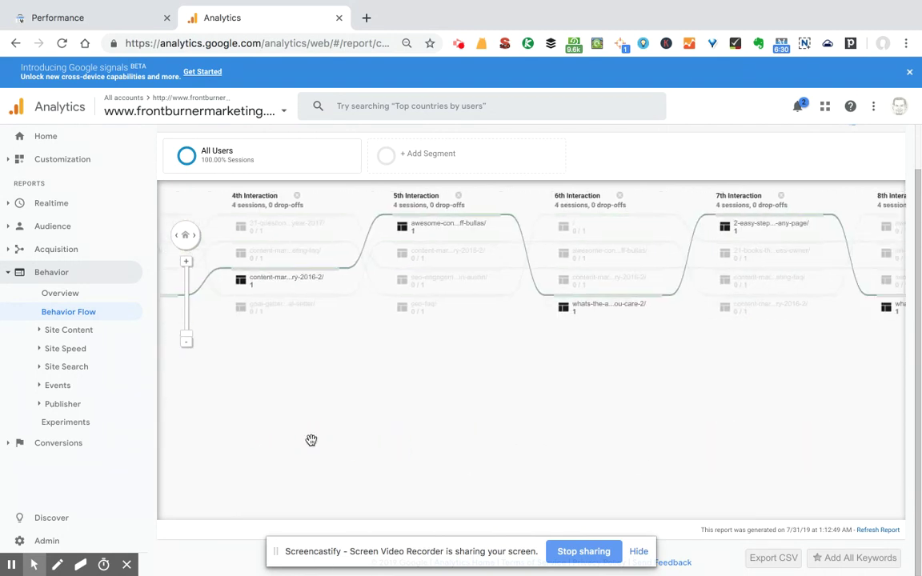
drag(683, 455, 502, 457)
drag(367, 441, 340, 449)
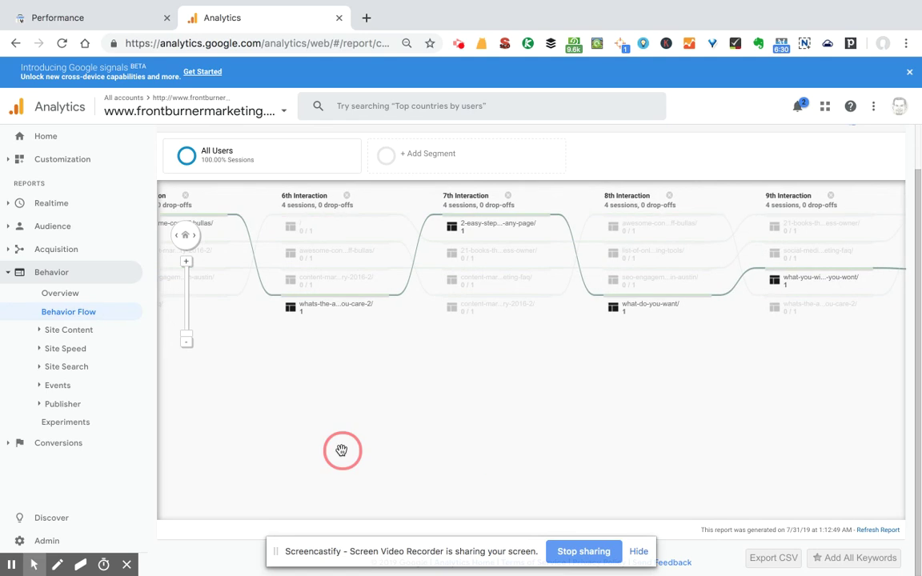
drag(693, 430, 175, 411)
drag(780, 431, 632, 426)
mouse_move(778, 222)
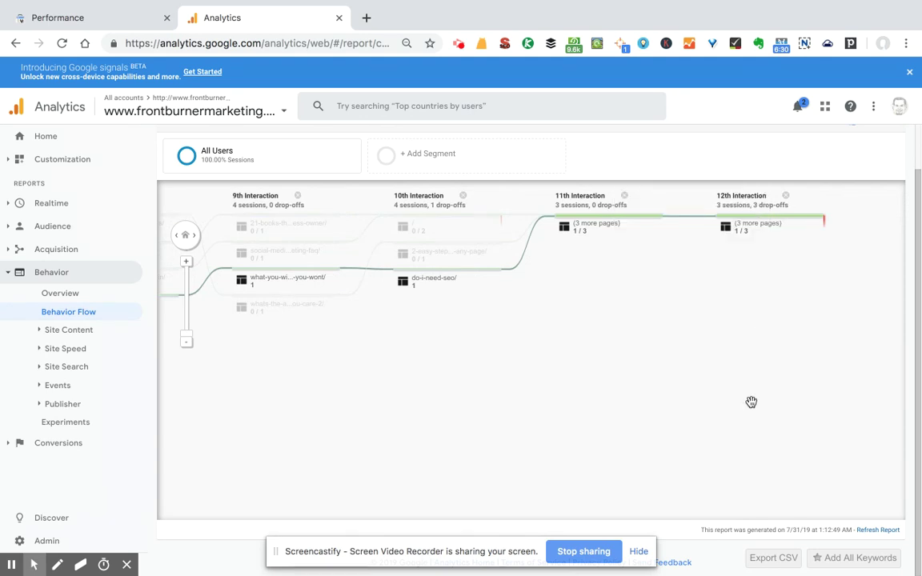
Trace the highlighted visitor path back from the 12th interaction to the 1st interaction.
drag(219, 430, 518, 453)
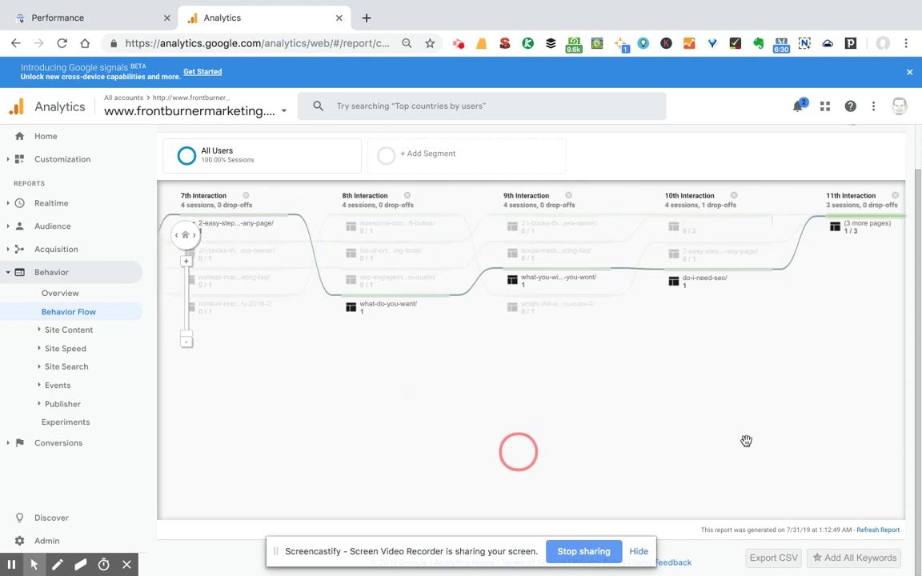
drag(769, 444, 879, 435)
drag(205, 435, 650, 479)
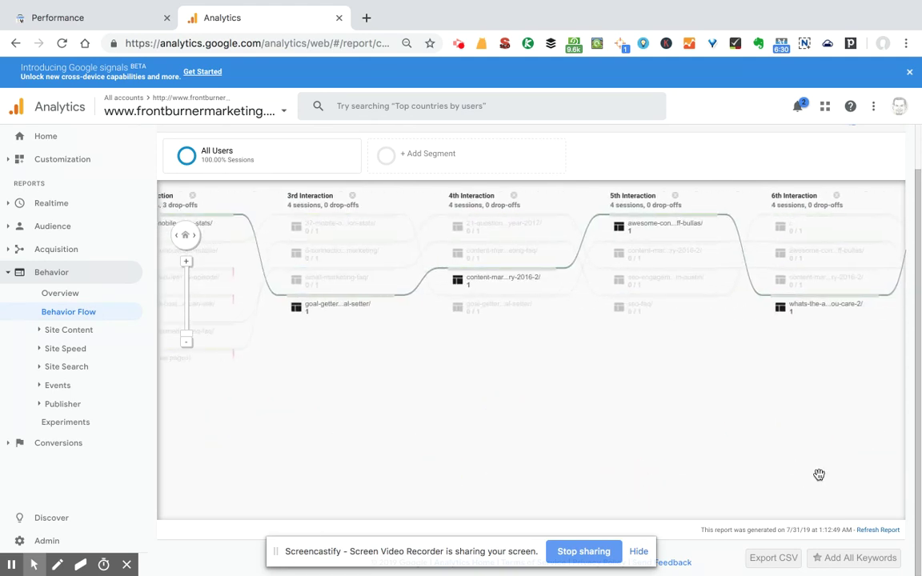
drag(374, 462, 578, 463)
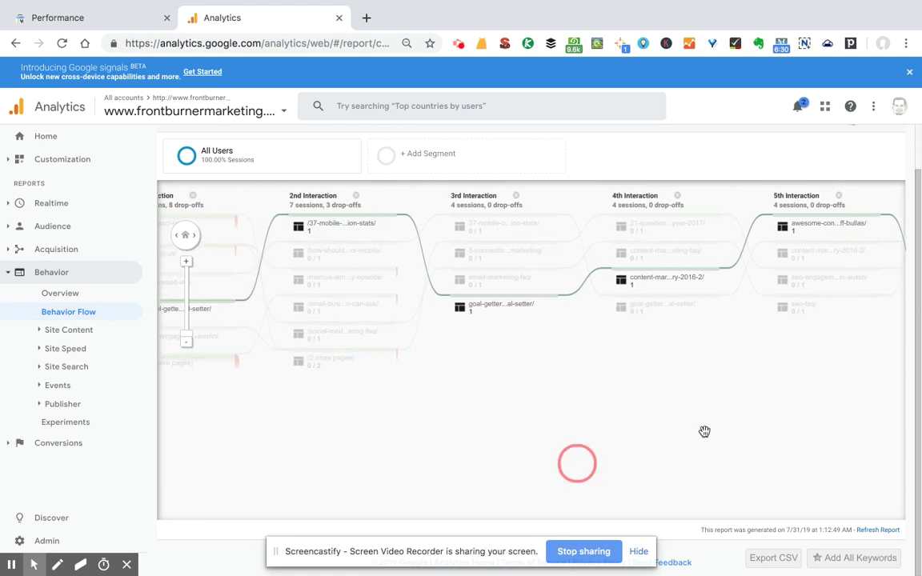
drag(704, 432, 745, 443)
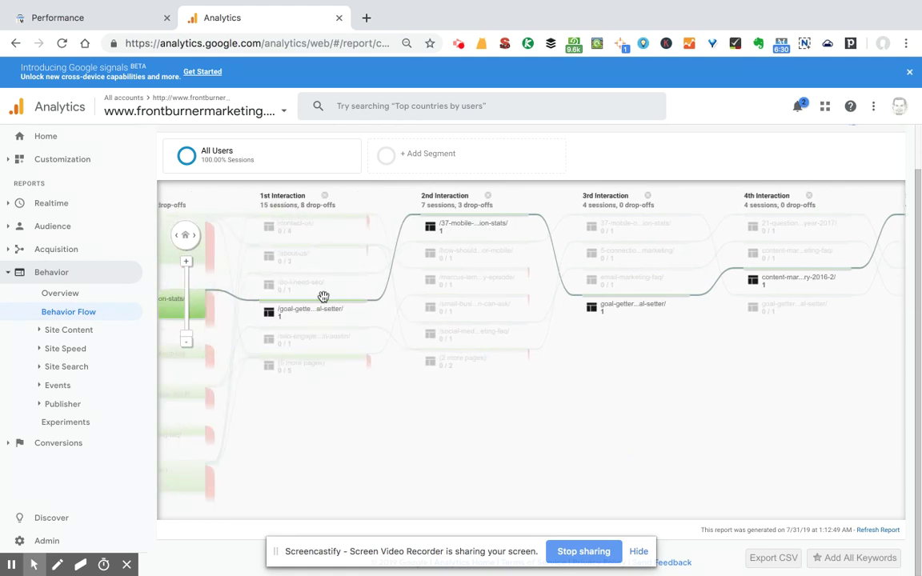
Examine each page on the highlighted path again, going from the 1st interaction forward to the 12th.
mouse_move(325, 306)
mouse_move(631, 308)
mouse_move(306, 307)
mouse_move(480, 223)
mouse_move(645, 293)
drag(810, 372, 288, 401)
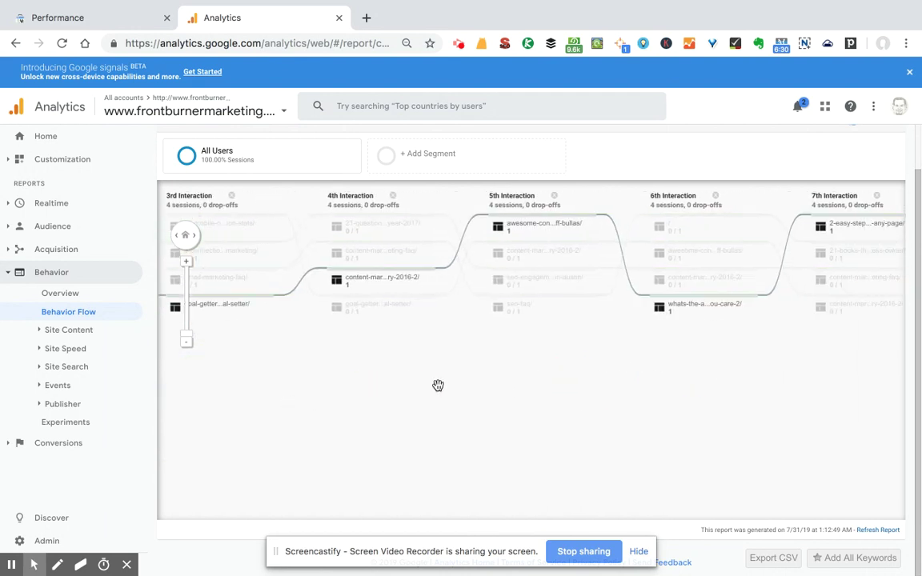
mouse_move(408, 277)
drag(722, 347, 270, 338)
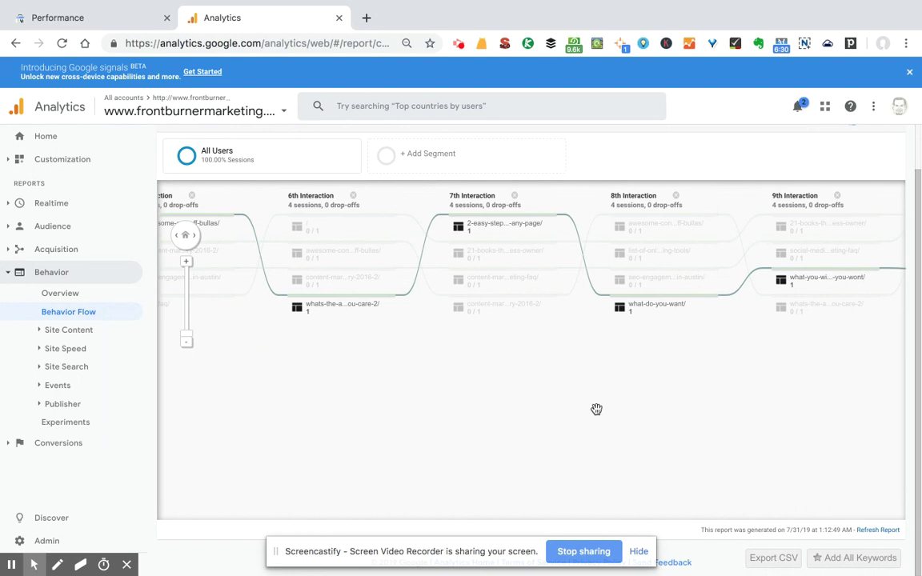
drag(598, 410, 237, 411)
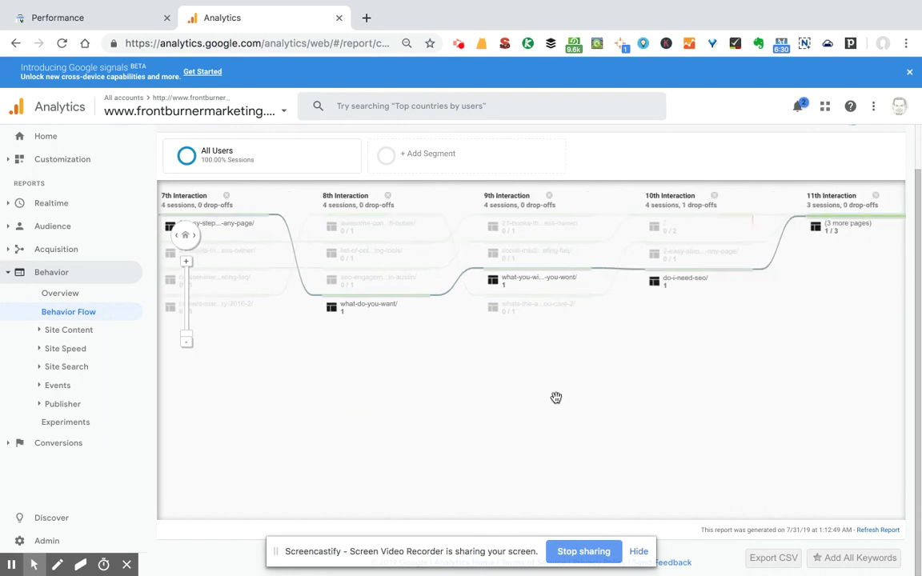
drag(591, 406, 288, 397)
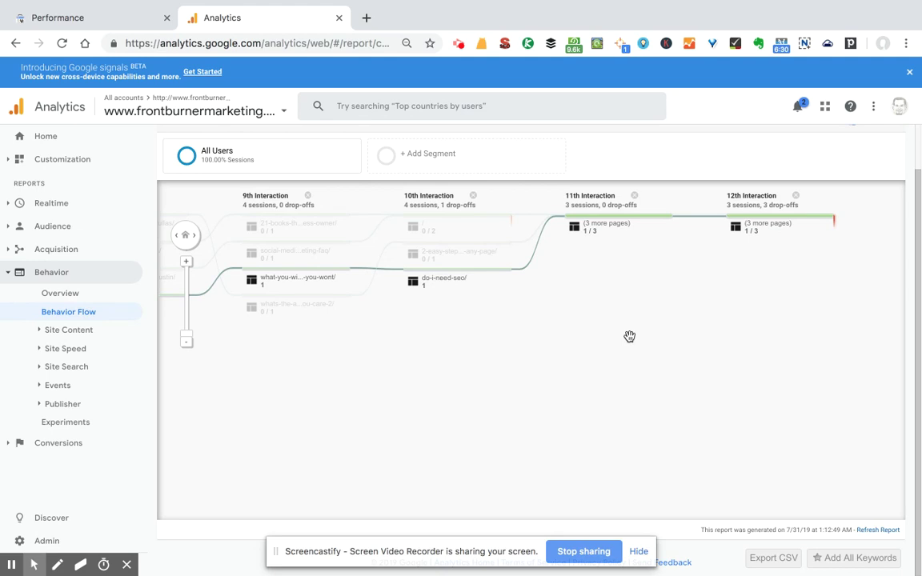
View the group details of the "(3 more pages)" node in the 11th interaction.
click(632, 218)
click(654, 216)
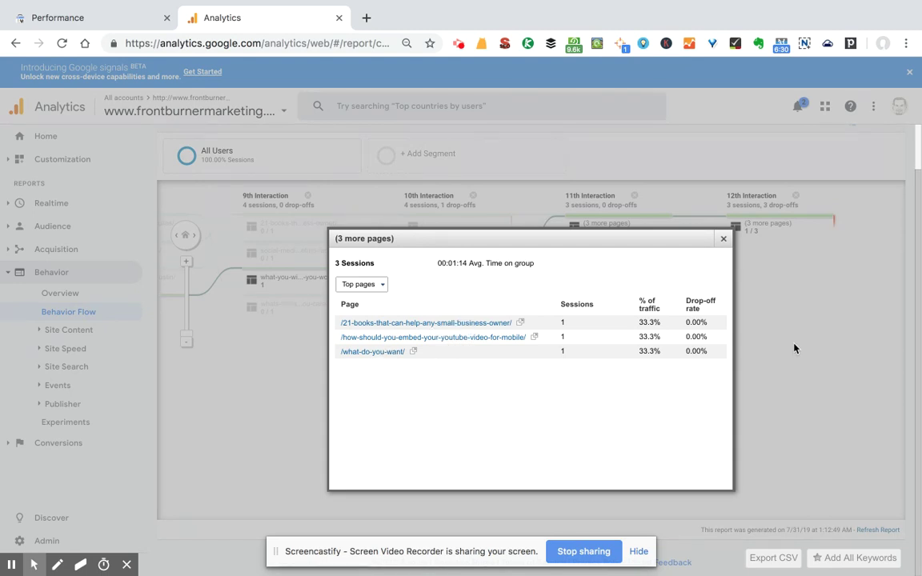
click(12, 566)
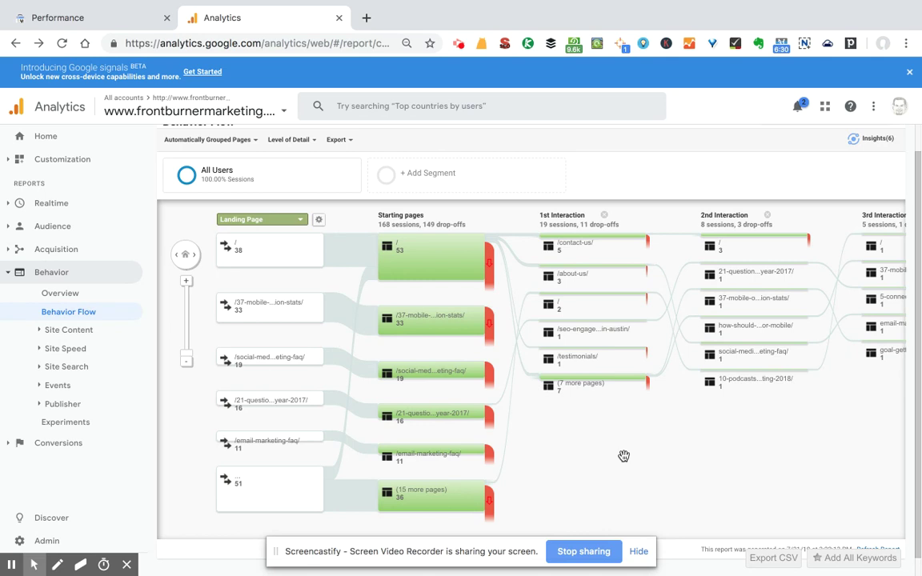
Open the Audience Overview report and select a date range of Jun 30, 2019 to Jul 31, 2019.
click(64, 231)
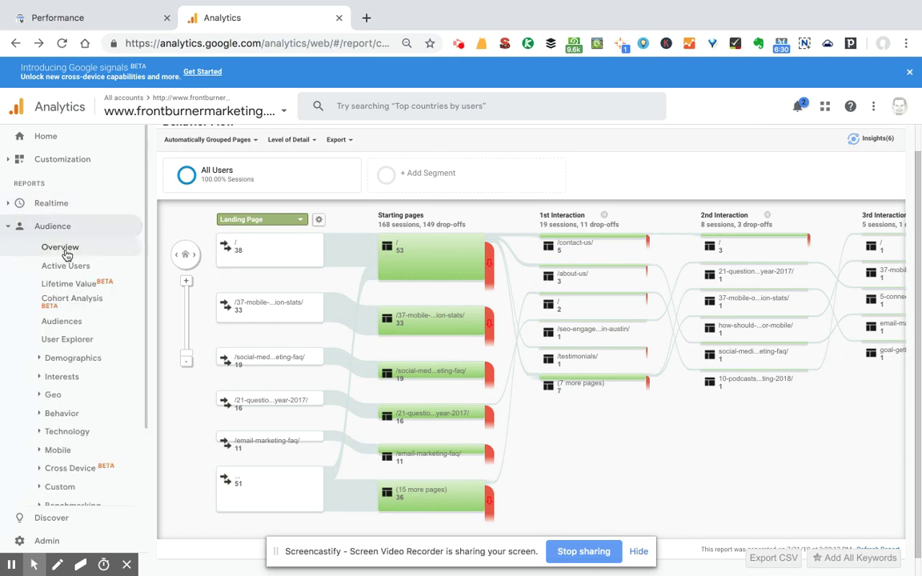
click(67, 253)
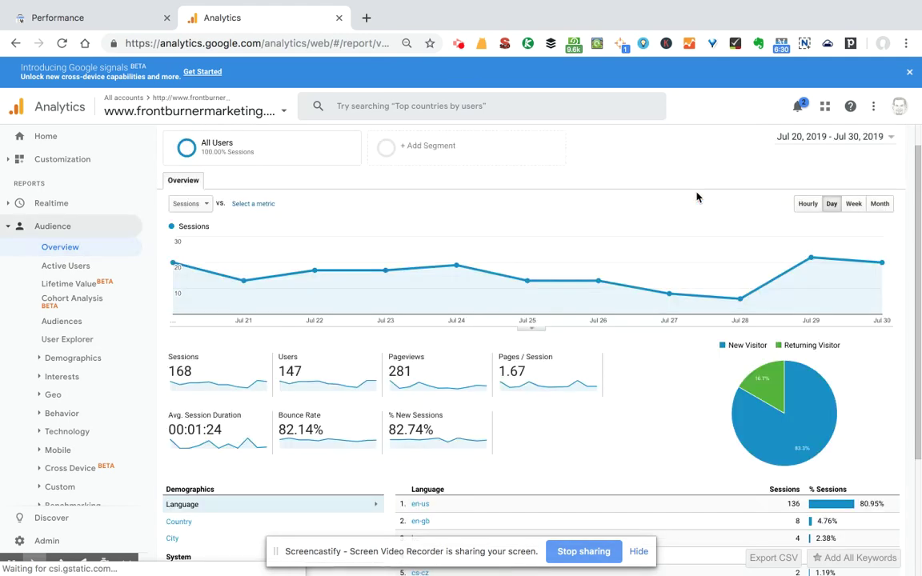
click(858, 143)
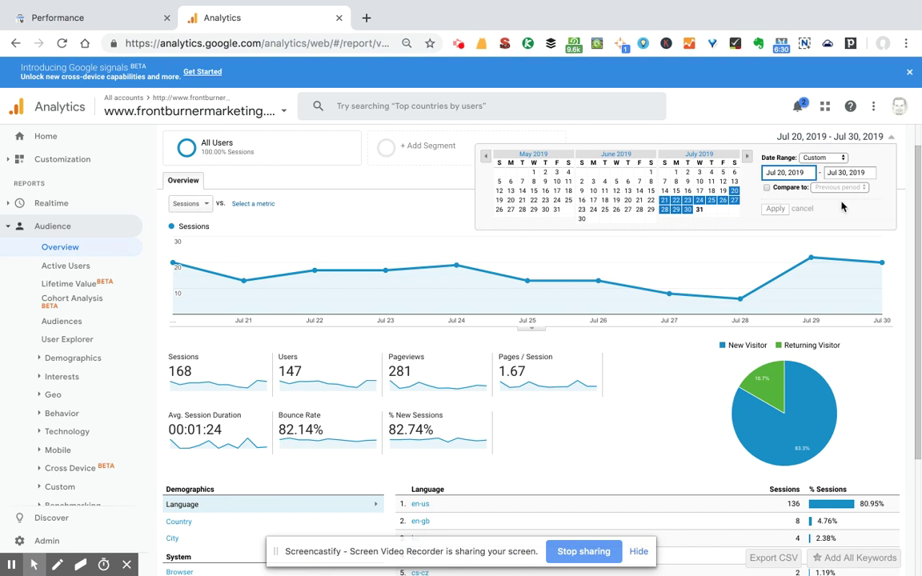
click(581, 220)
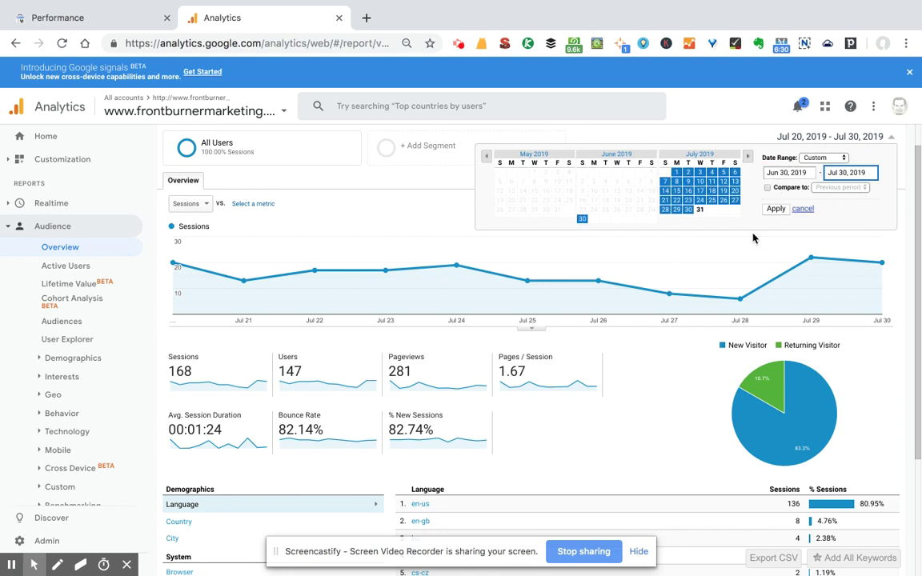
click(700, 210)
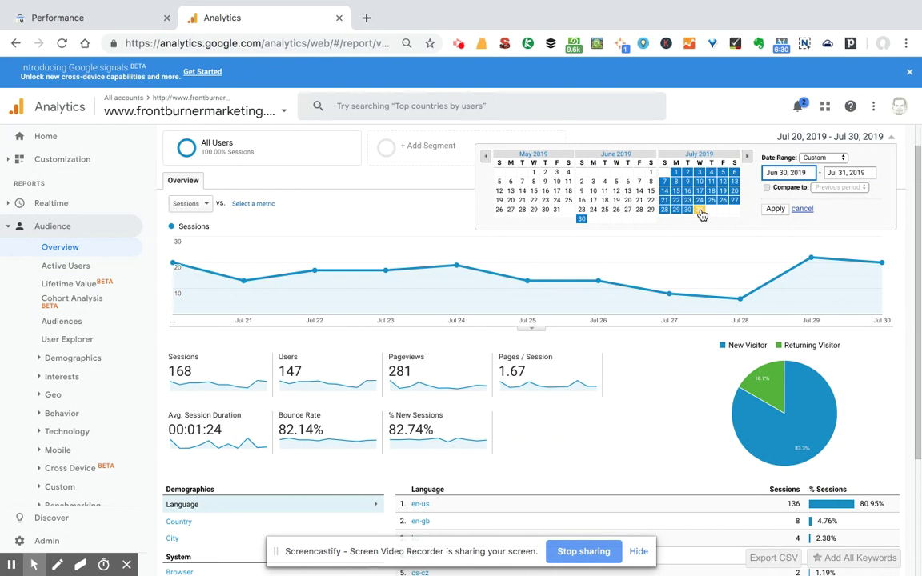
Apply the date range with a comparison to the previous period and review the overview metrics.
click(766, 188)
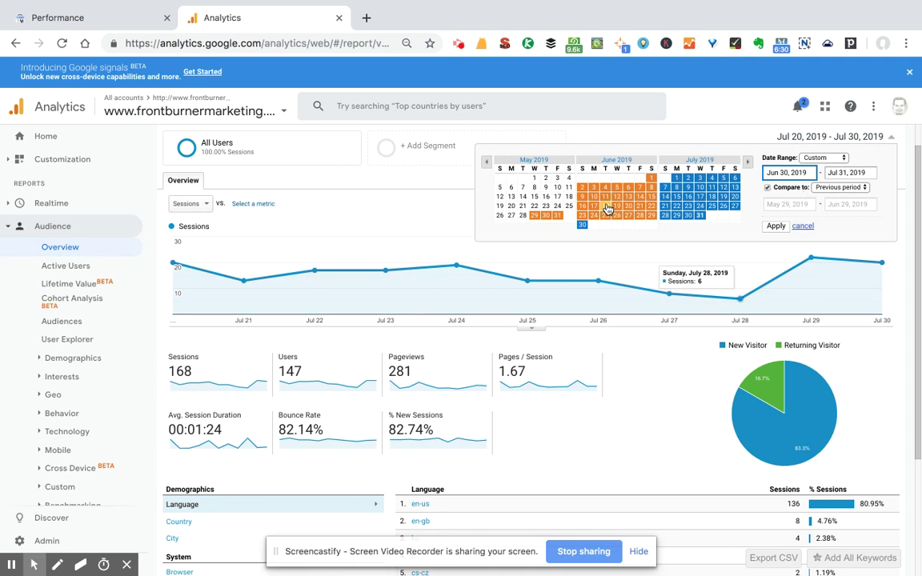
click(829, 188)
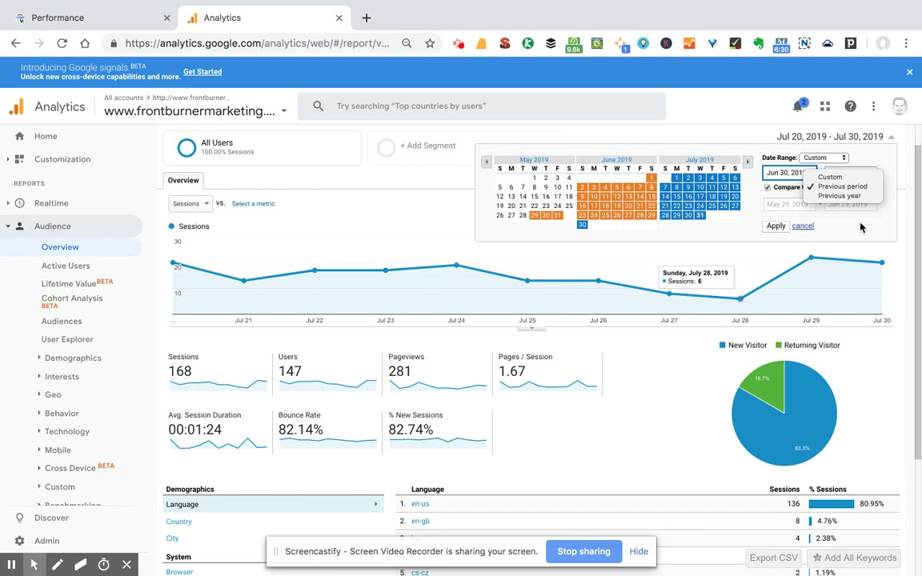
click(773, 226)
click(773, 227)
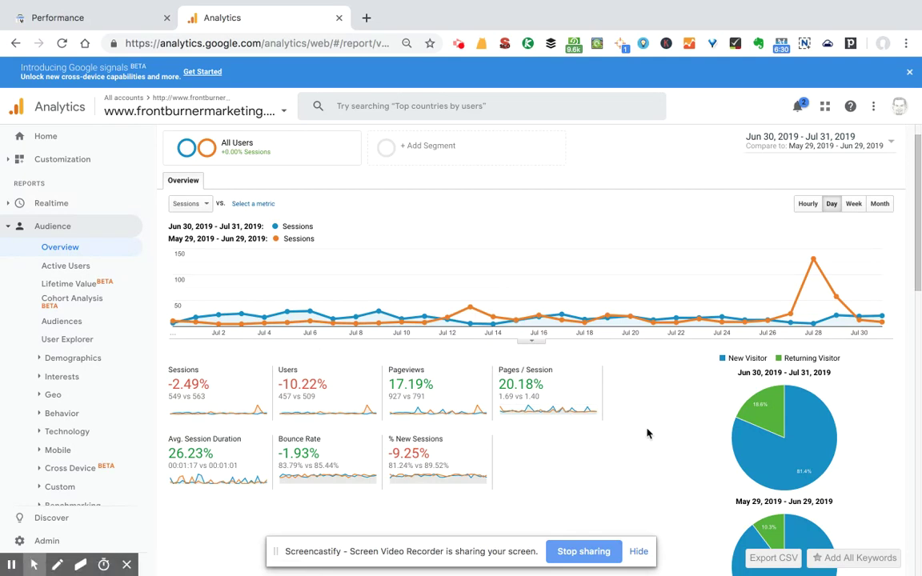
scroll(648, 433, down, 5)
scroll(648, 432, up, 6)
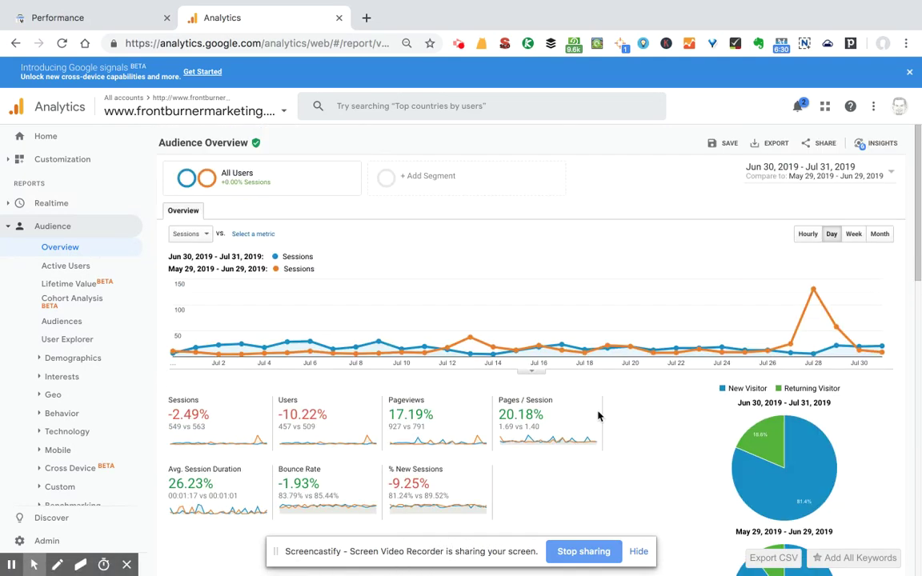
Open the Behavior Flow report and compare the two periods' traffic for the starting pages and the 1st interaction.
click(78, 227)
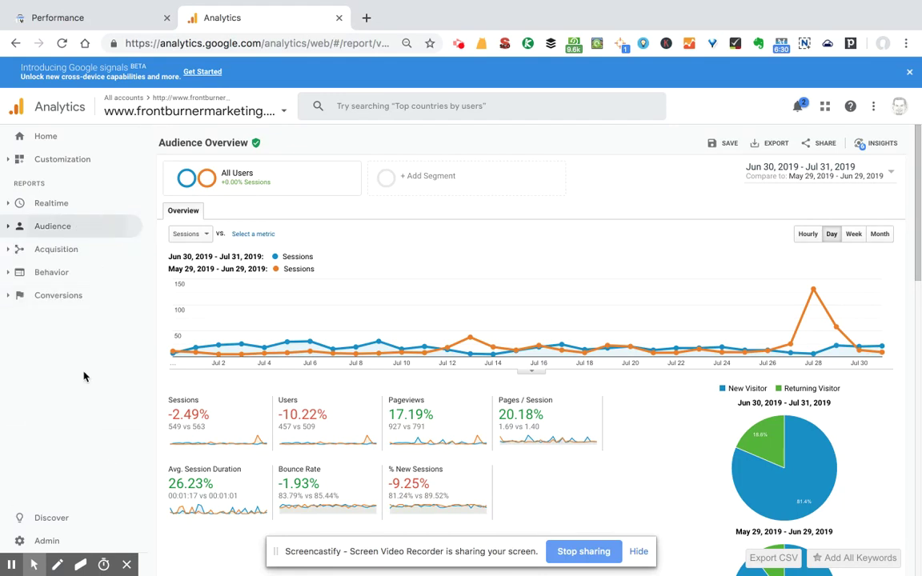
click(62, 273)
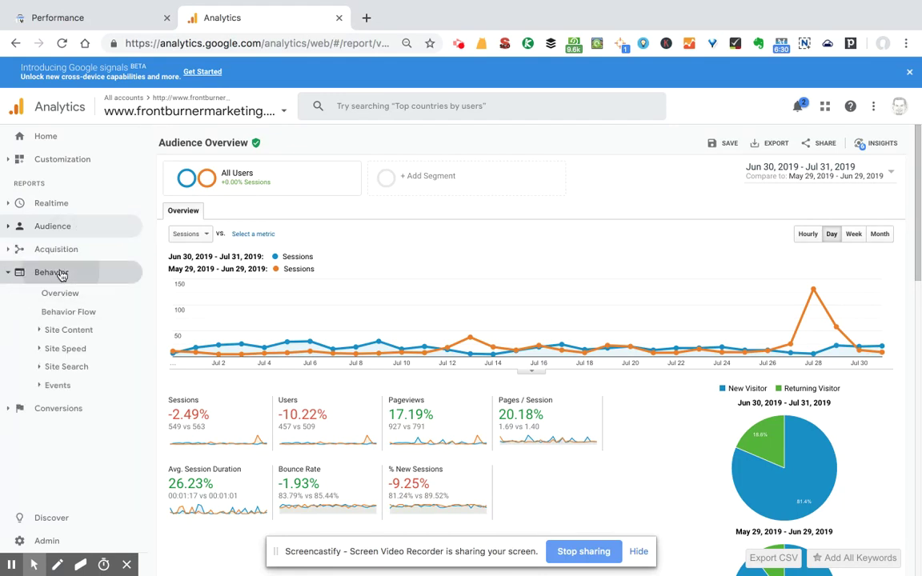
click(74, 313)
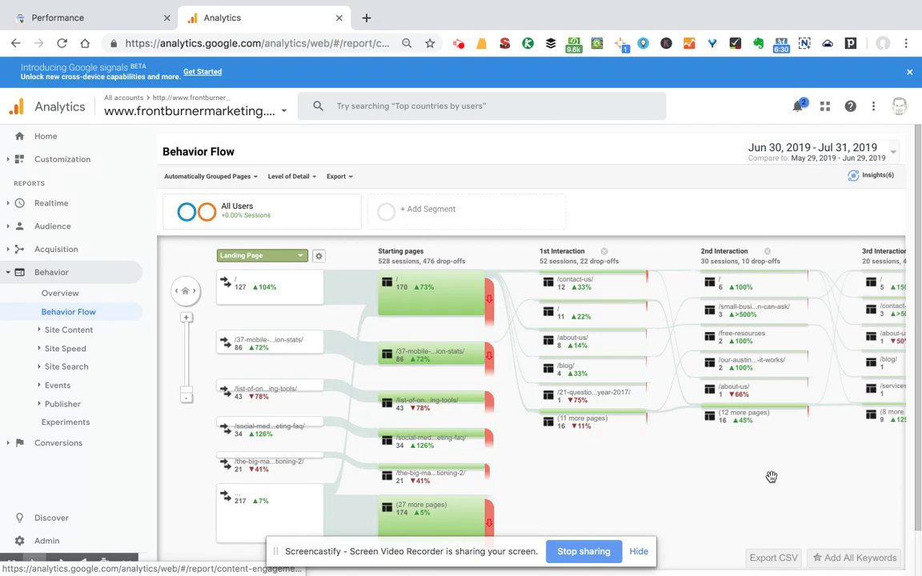
scroll(748, 498, down, 1)
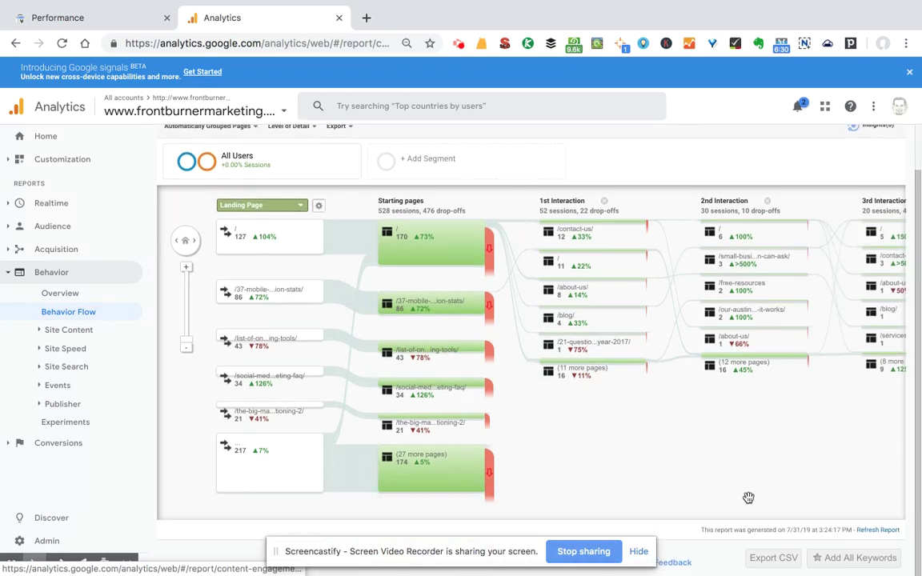
scroll(748, 498, up, 1)
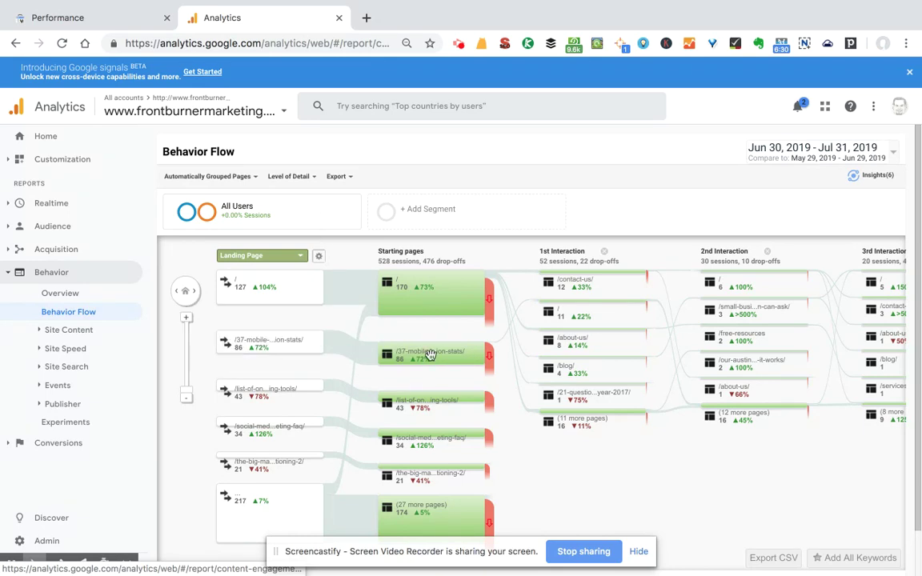
scroll(726, 521, down, 1)
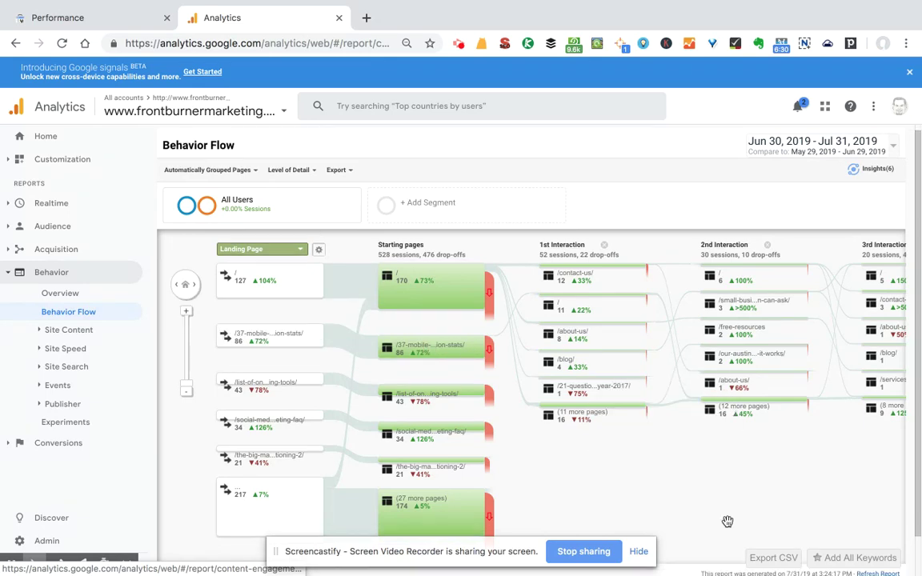
scroll(728, 521, down, 1)
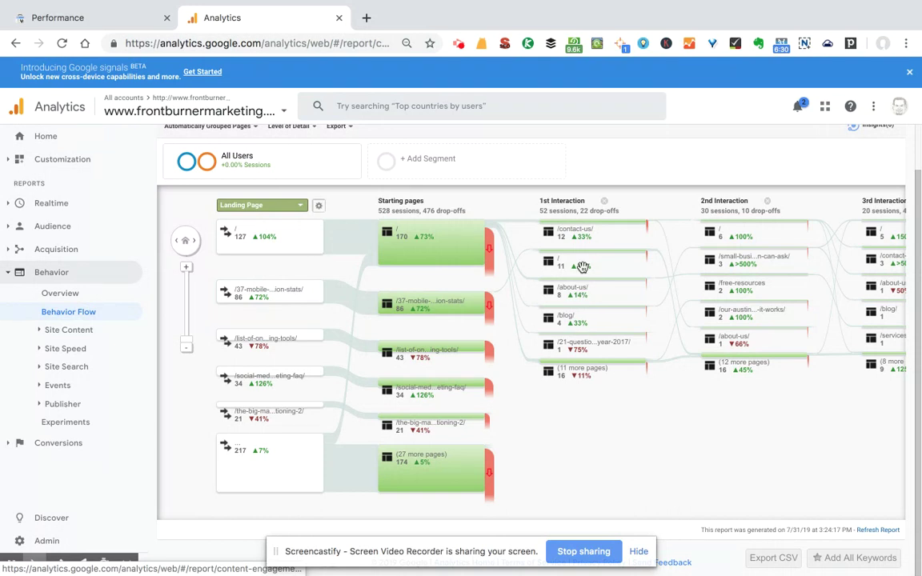
mouse_move(582, 378)
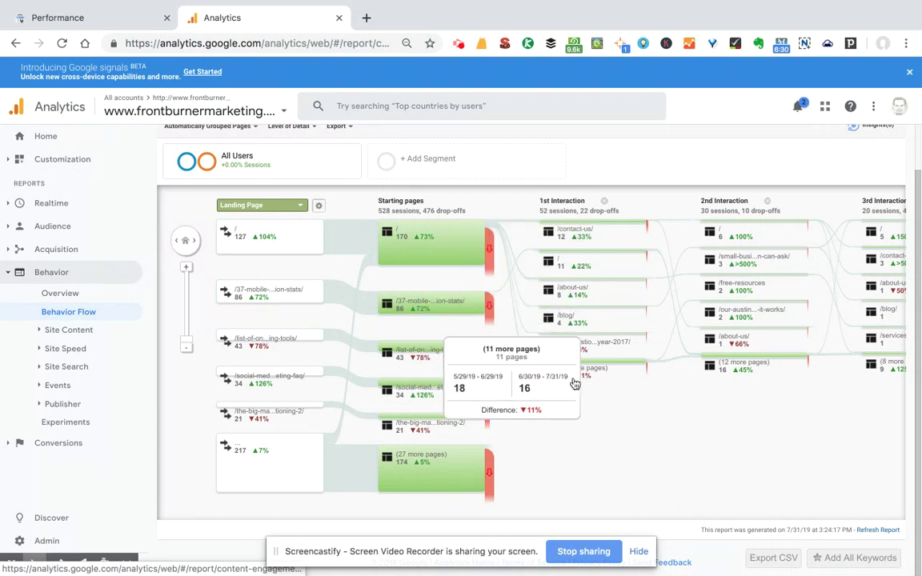
Compare the two periods' traffic in the Behavior Flow for the starting pages and the 1st through 3rd interactions.
mouse_move(448, 402)
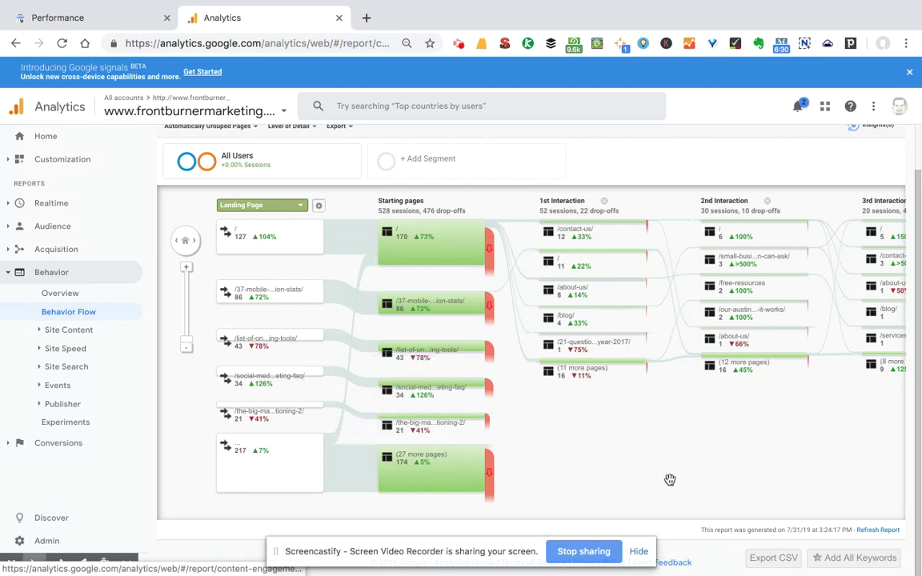
mouse_move(433, 316)
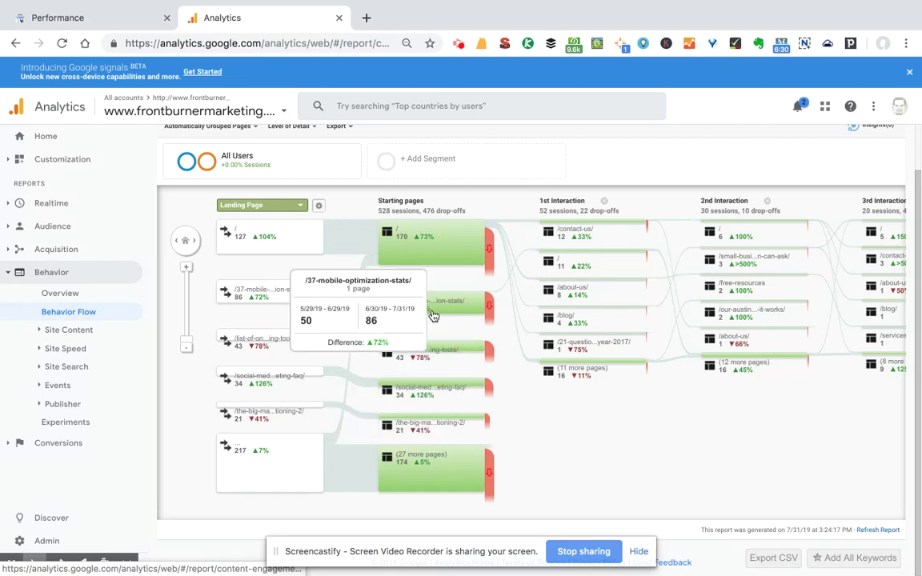
mouse_move(751, 374)
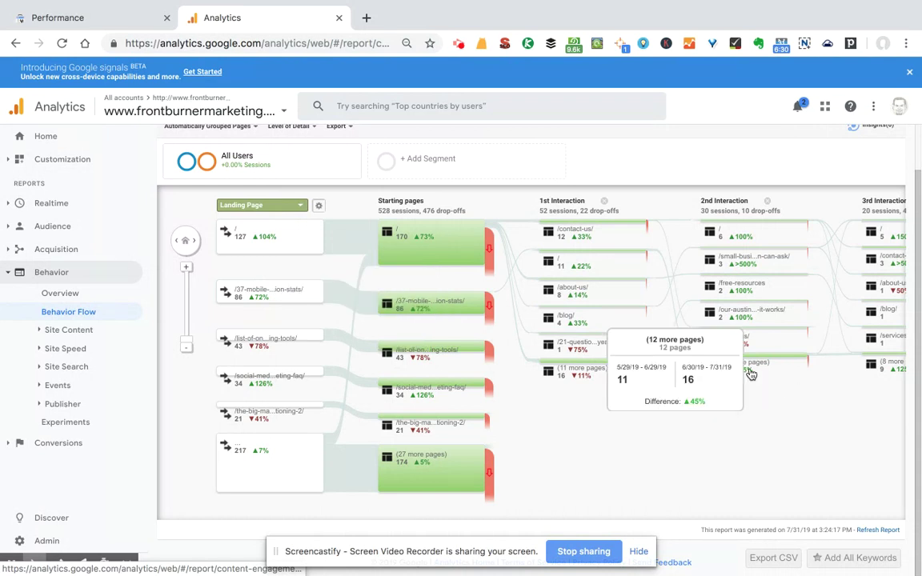
drag(825, 397, 468, 421)
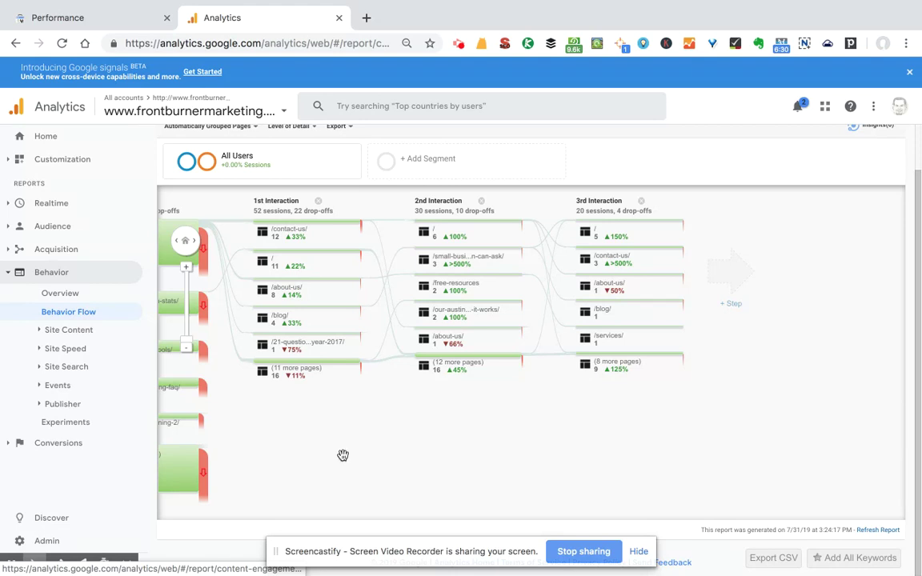
drag(342, 455, 688, 452)
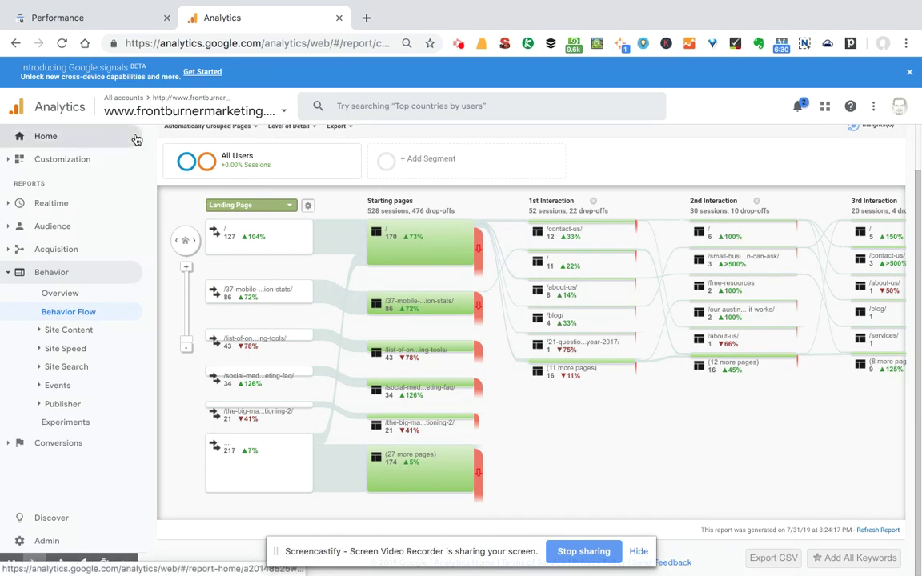
Switch to Search Console's Performance report, filter it to the last 28 days and examine the daily trend chart.
click(91, 21)
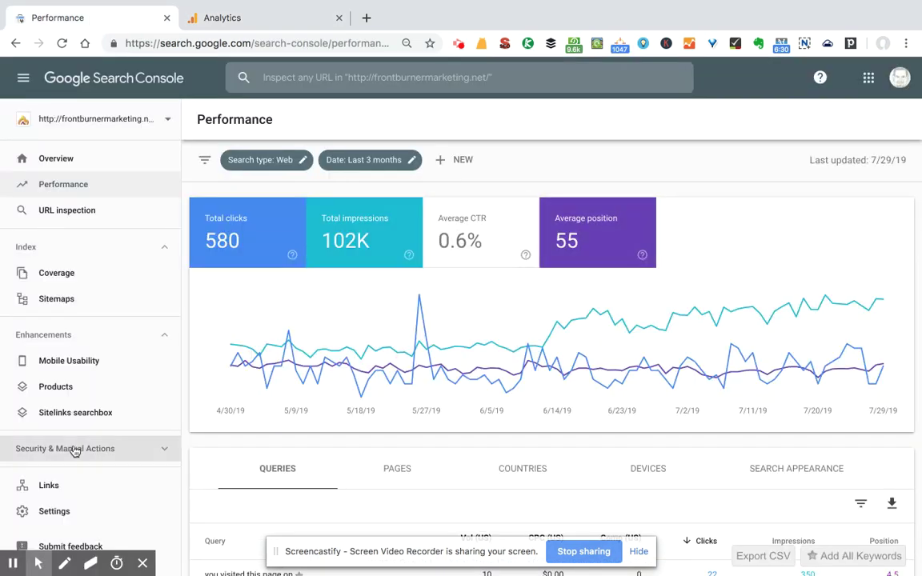
click(38, 564)
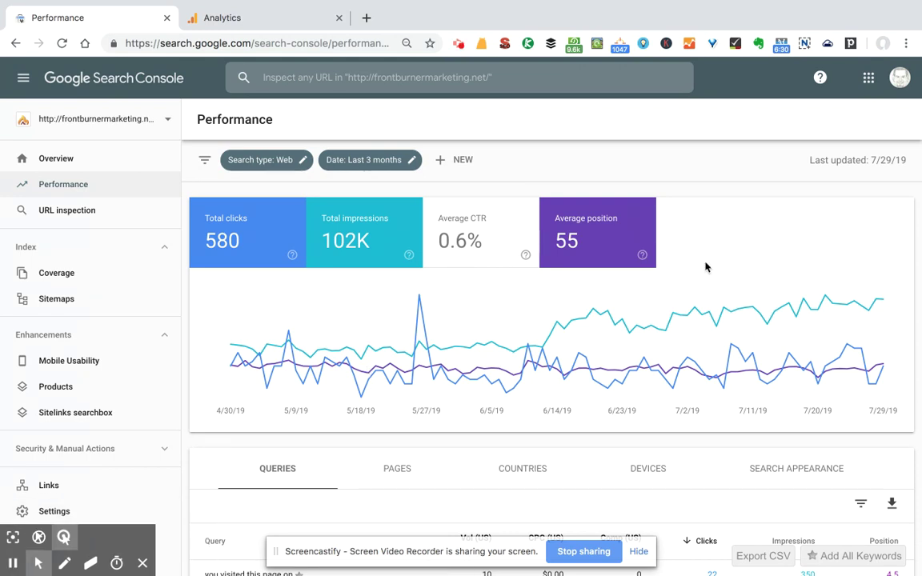
click(385, 162)
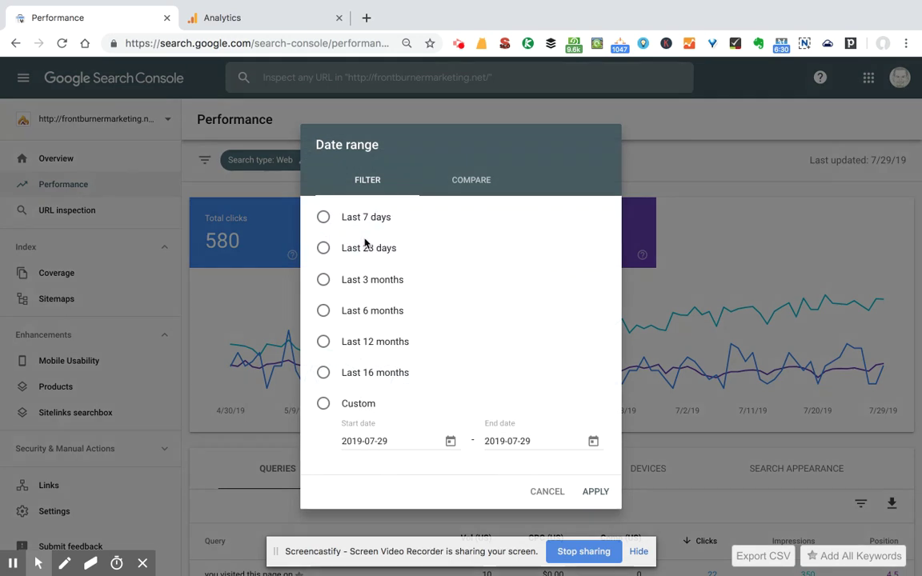
click(323, 248)
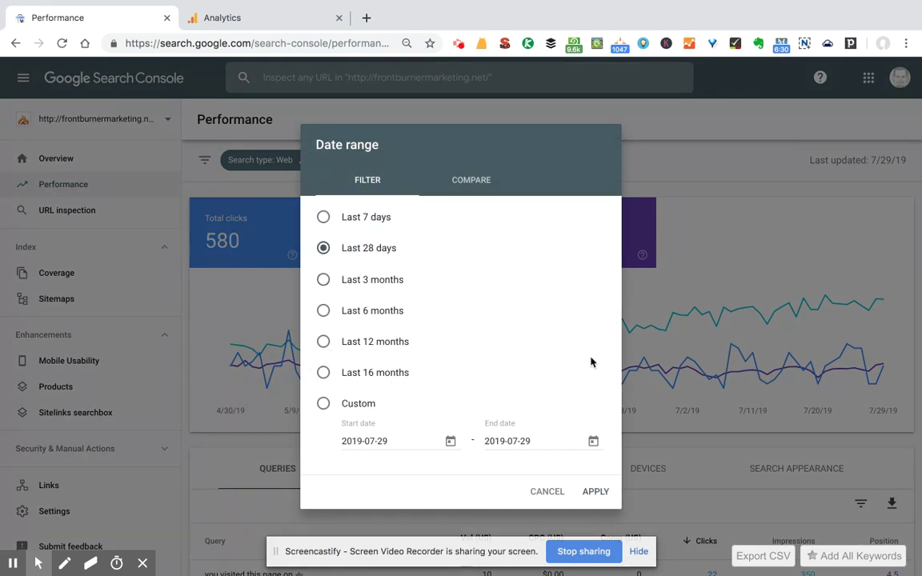
click(596, 491)
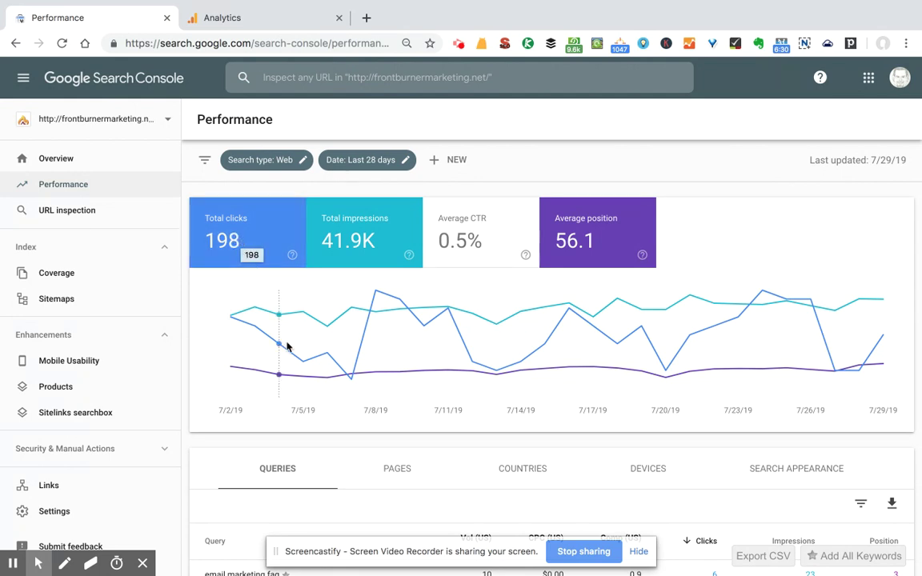
mouse_move(453, 340)
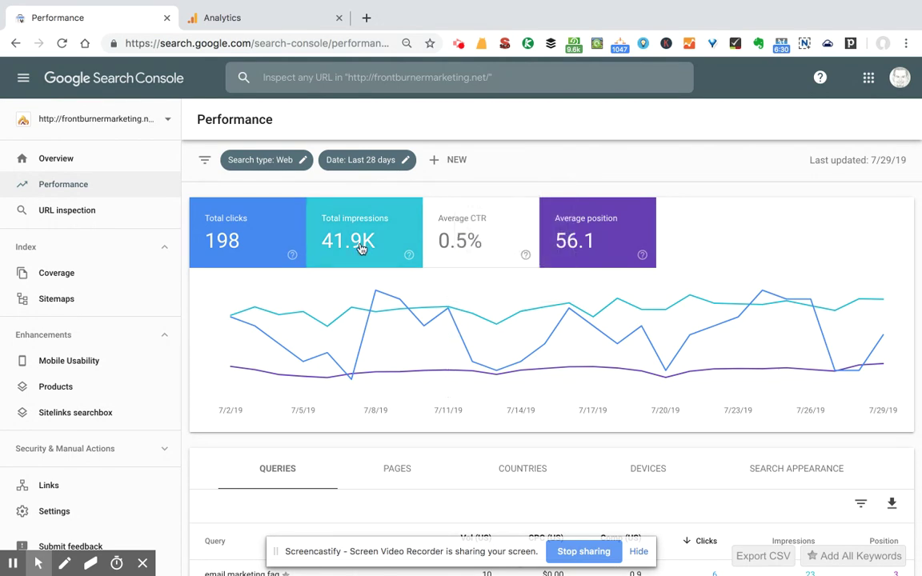
mouse_move(638, 315)
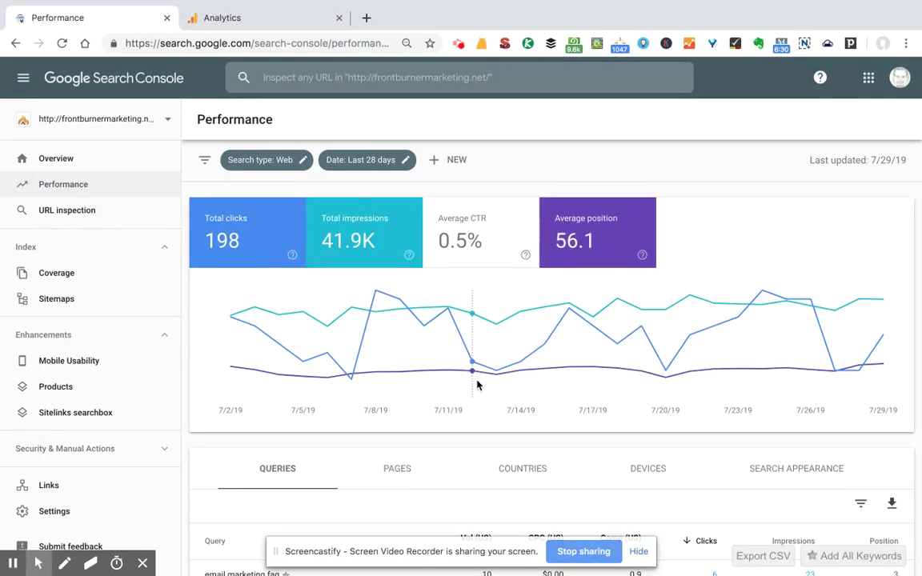
mouse_move(469, 313)
mouse_move(372, 300)
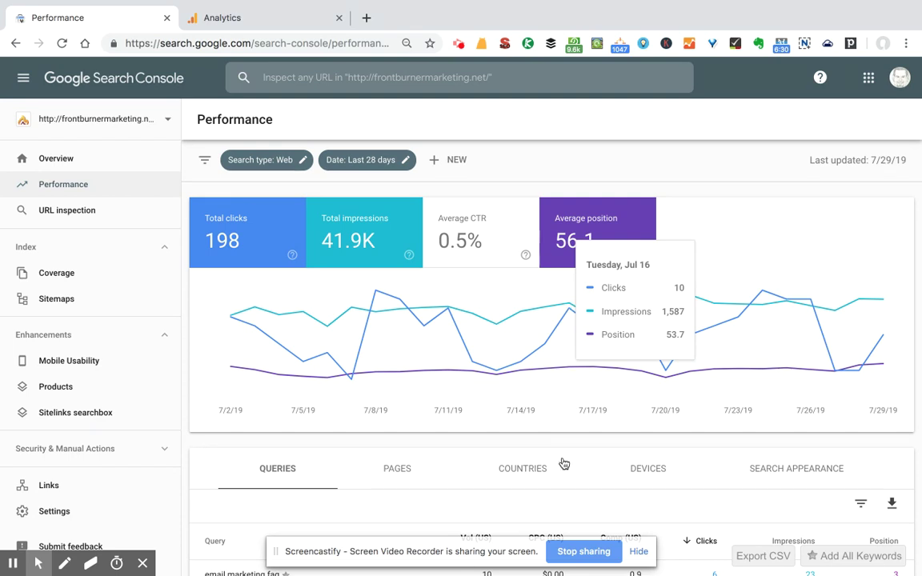
Sort the search queries table by position in ascending order and examine the top-ranked queries.
scroll(563, 463, down, 4)
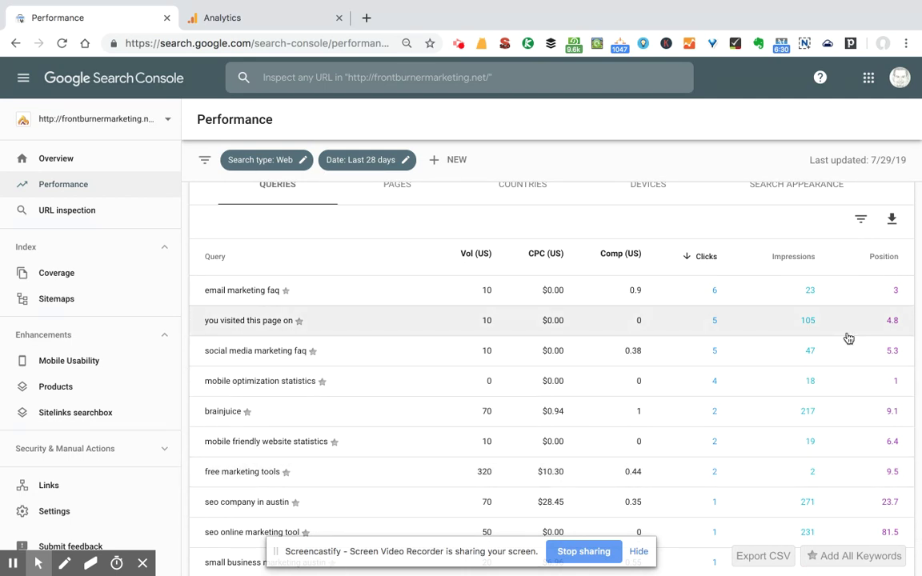
click(884, 257)
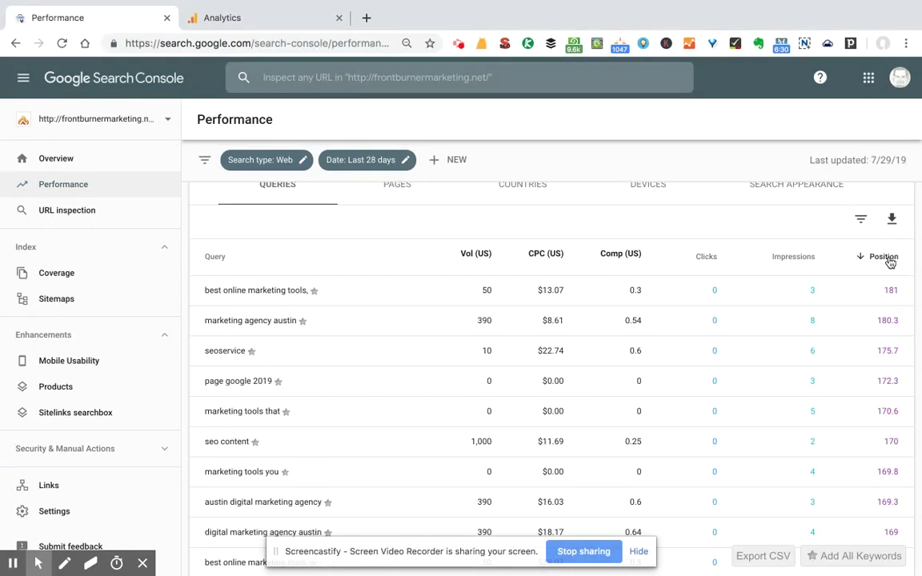
click(884, 257)
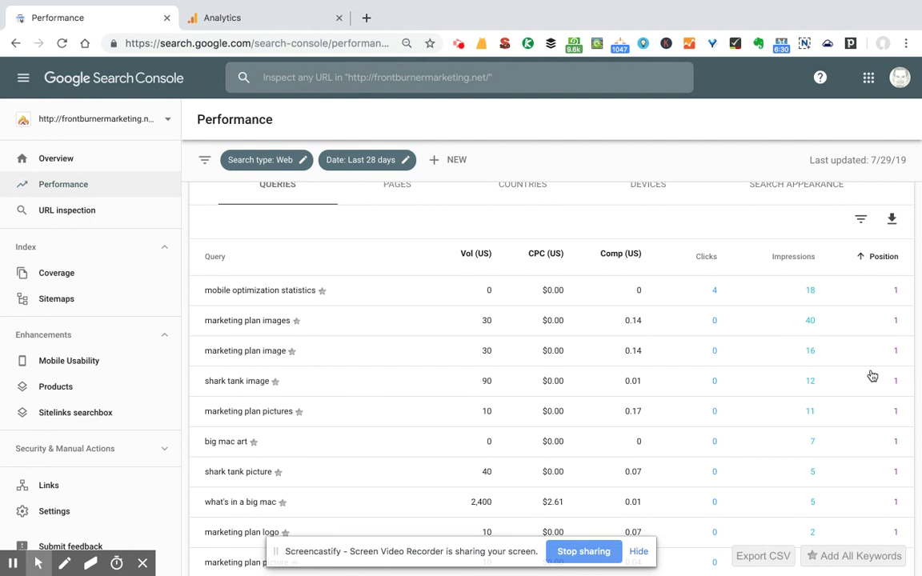
scroll(832, 344, down, 1)
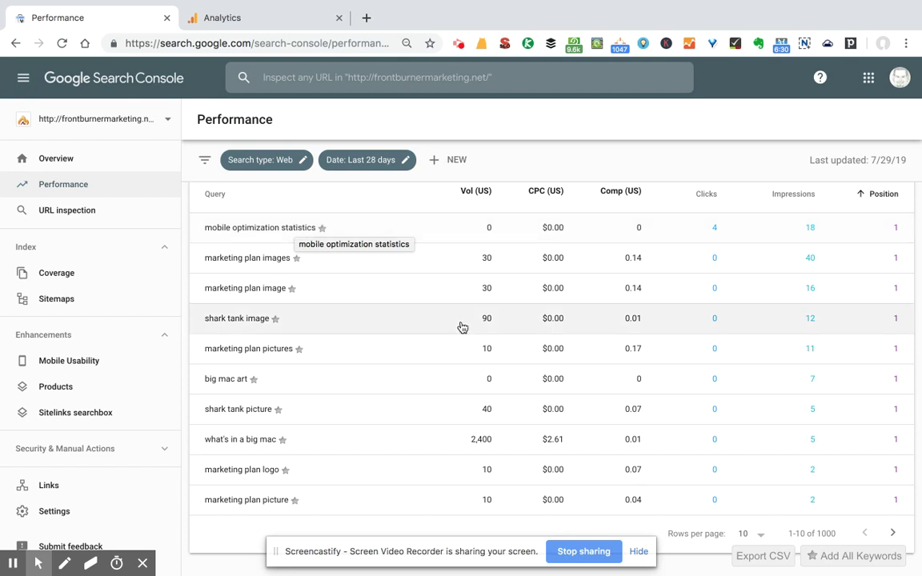
Search Google in a new browser tab for "mobile optimization statistics" and look through the results for the site's ranking.
mouse_move(368, 3)
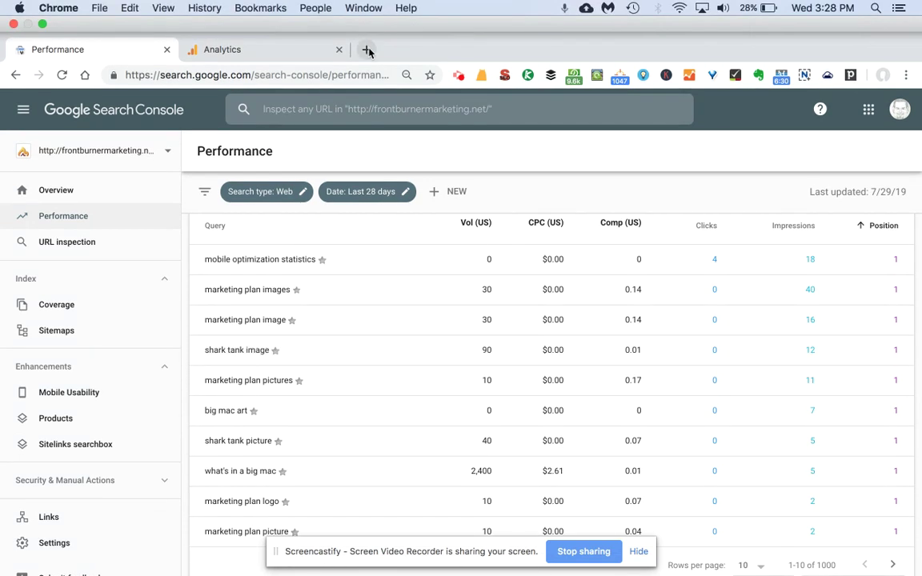
click(367, 50)
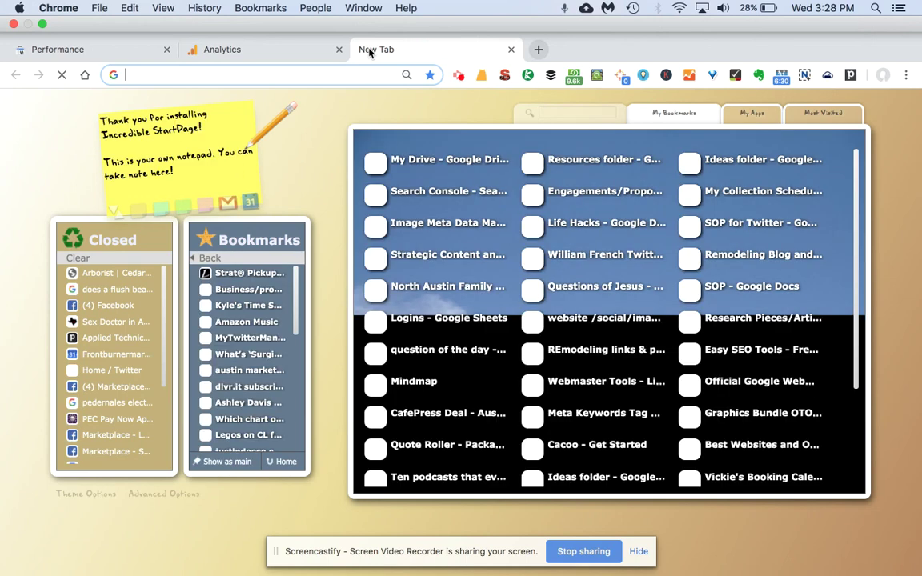
text(mobile optimizaa)
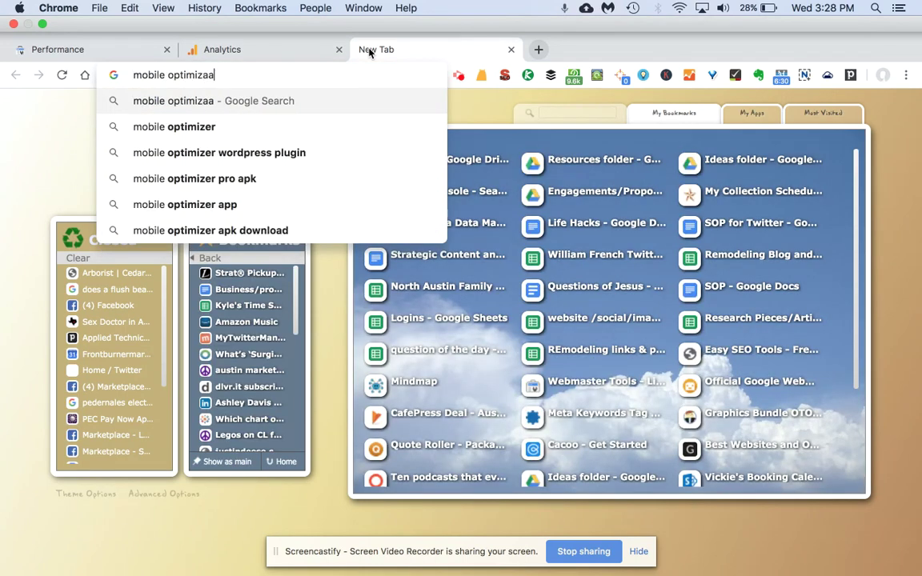
key(BackSpace)
text(tion stat)
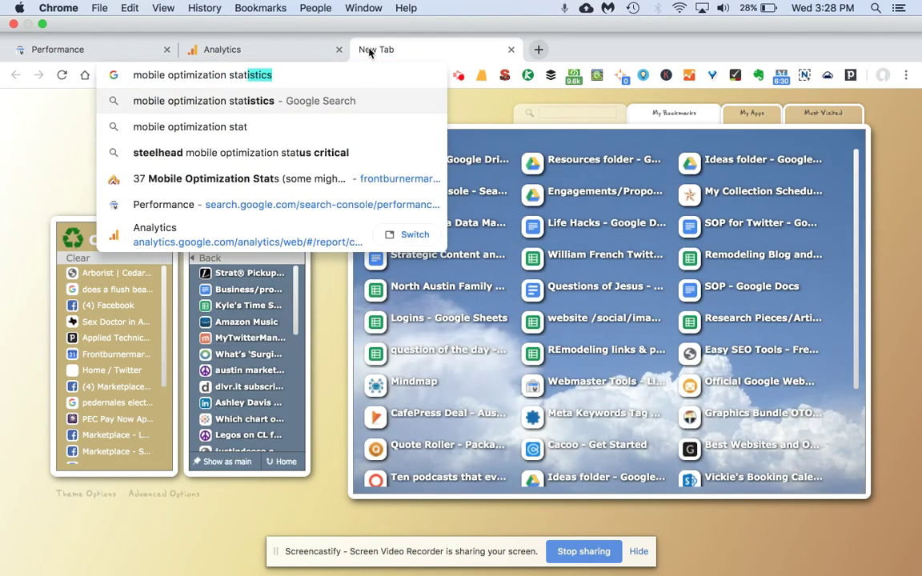
key(Return)
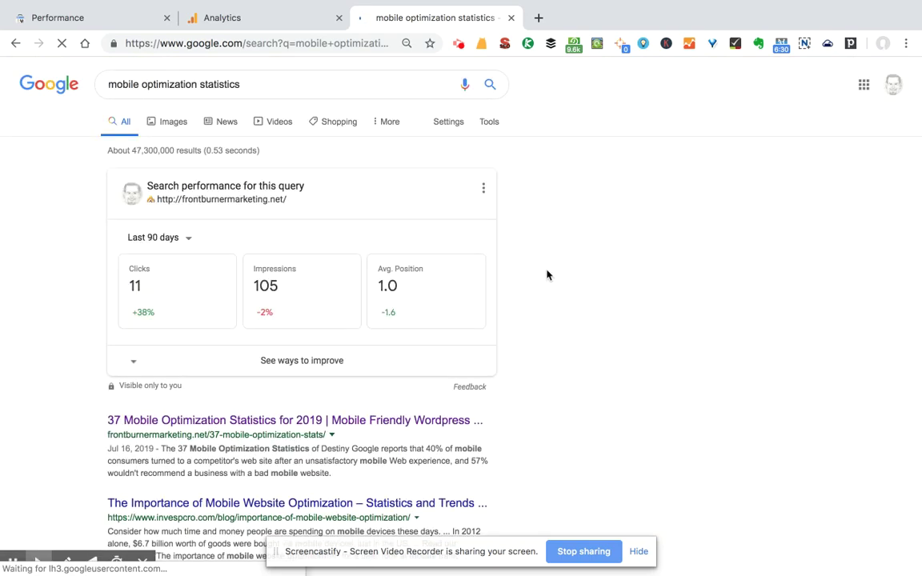
scroll(547, 275, down, 3)
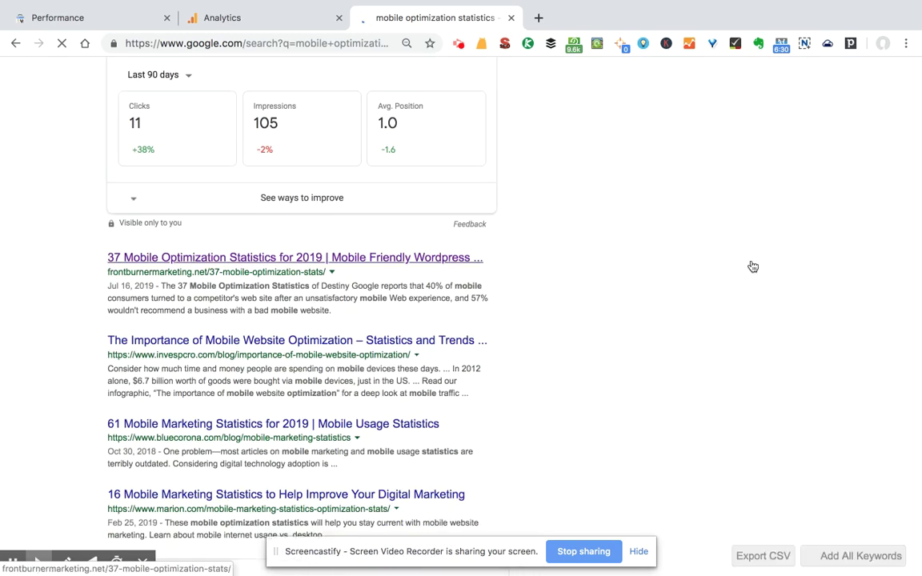
Search Google for "mobile optimization statistics" in a new incognito window and look through the results.
click(906, 43)
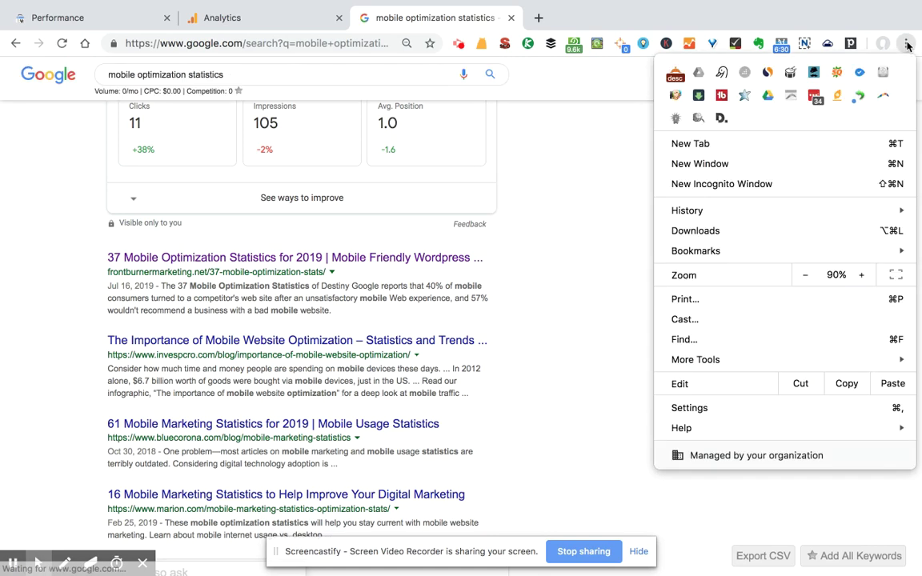
click(752, 184)
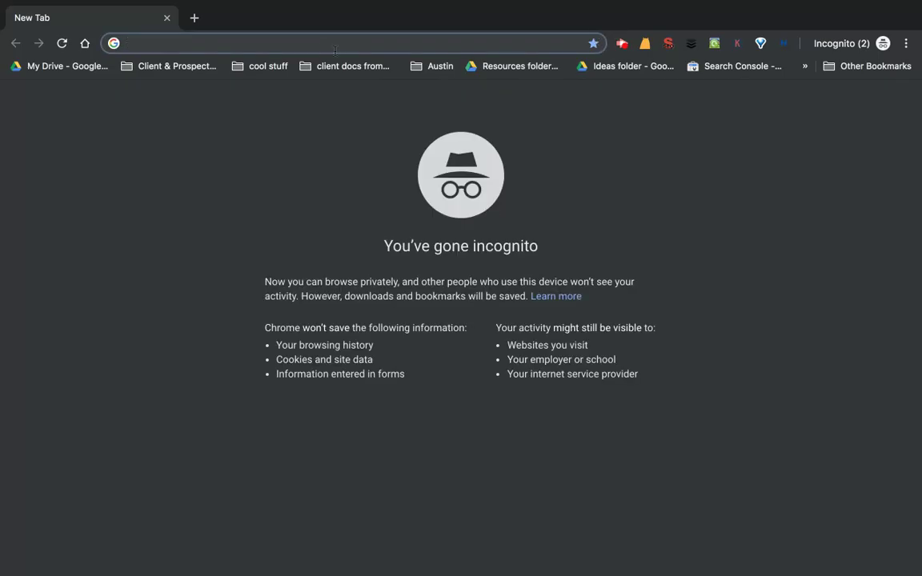
text(mo)
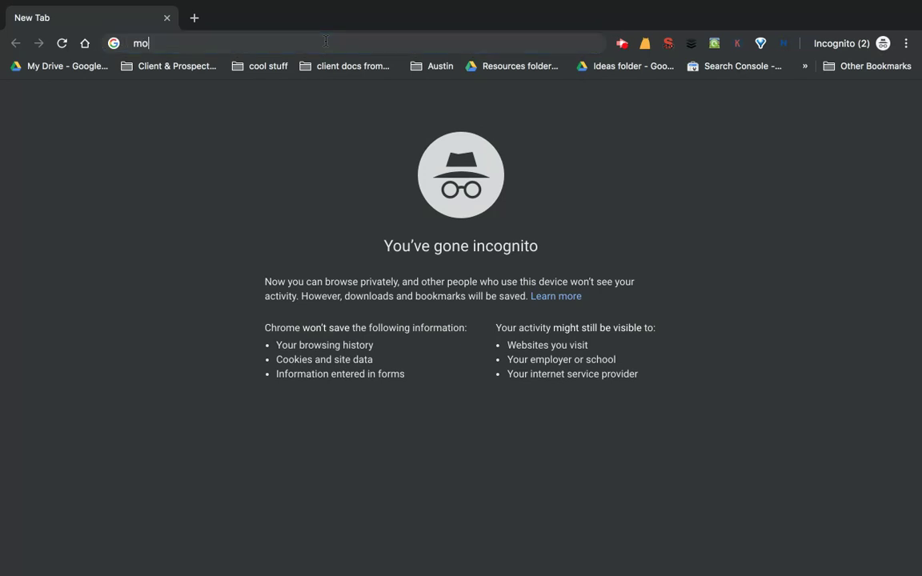
text(bile optimi)
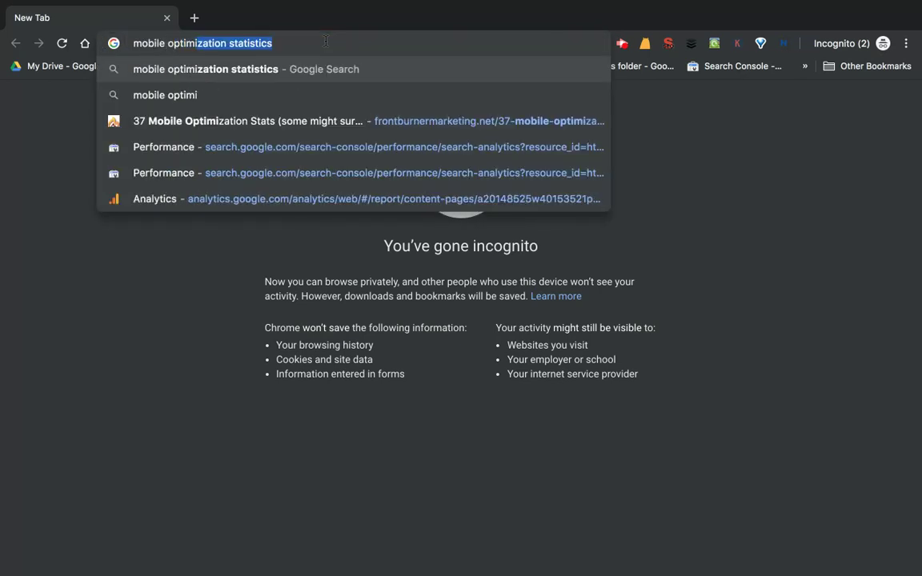
key(Return)
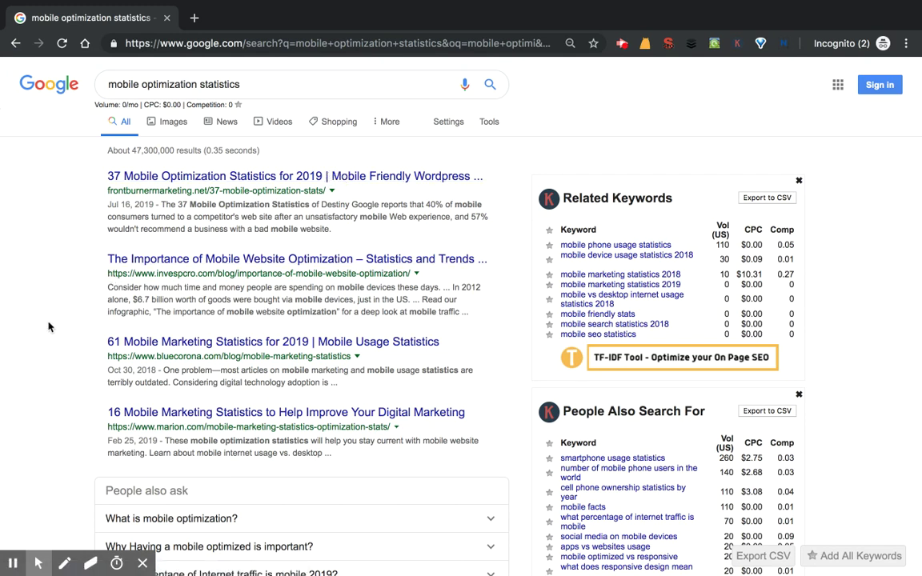
scroll(48, 326, down, 5)
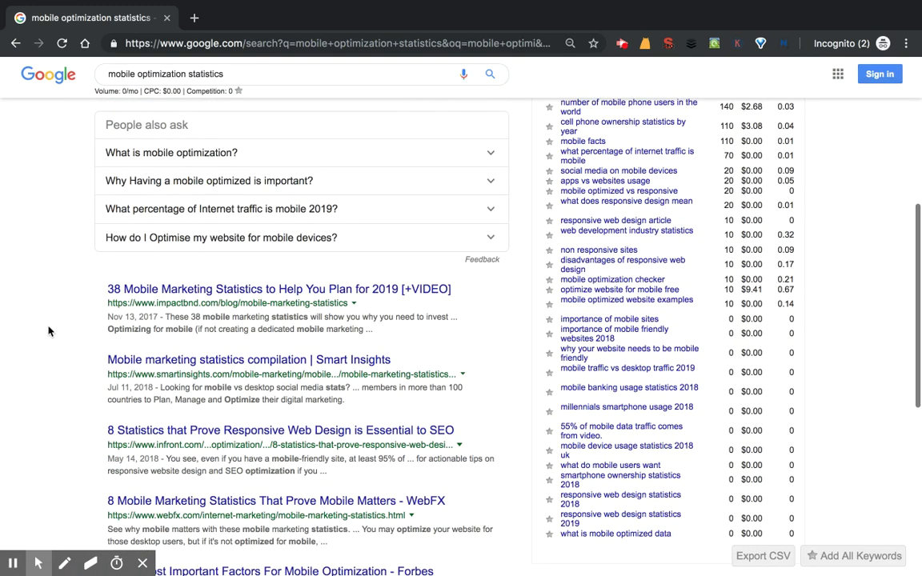
scroll(48, 331, up, 5)
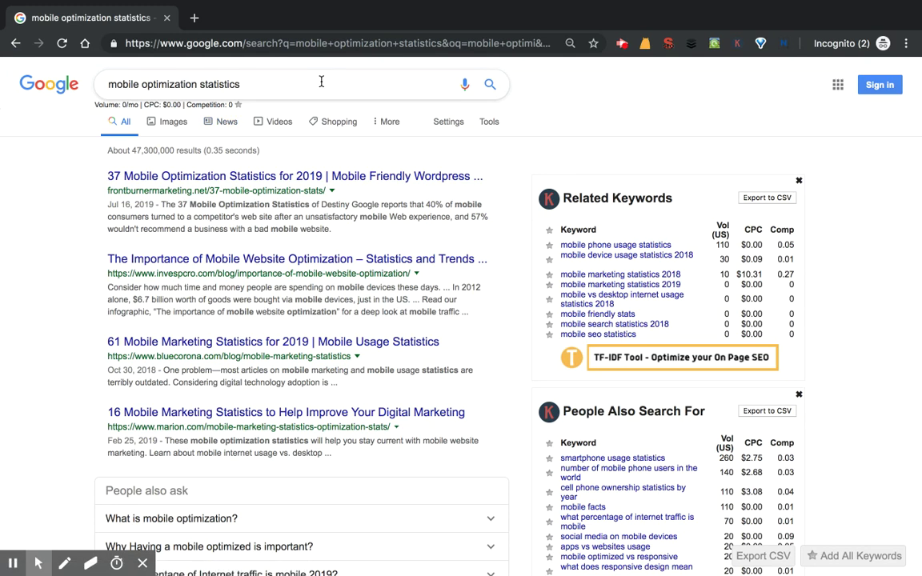
Search Google for "social media marketing faq" in the incognito window and look for the site among the results.
drag(319, 82, 296, 64)
text(soci)
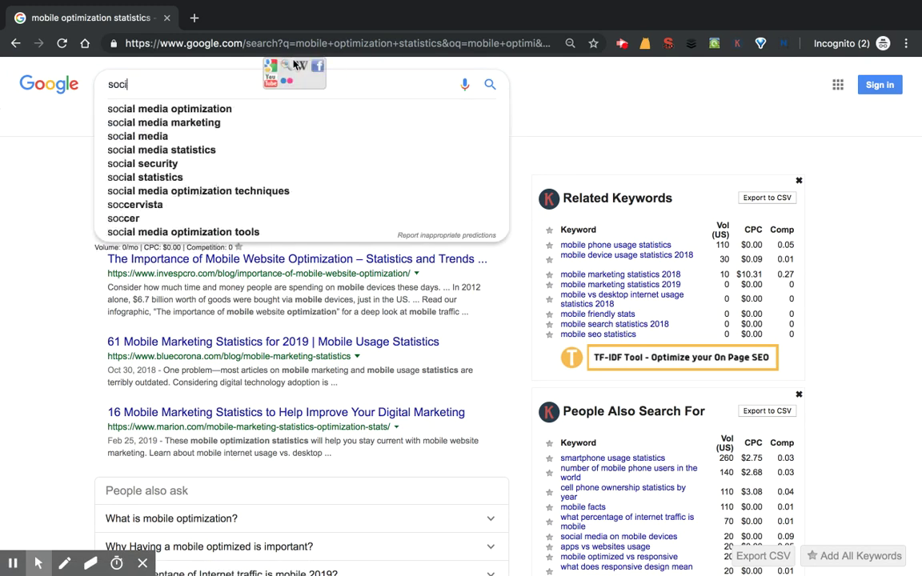
text(al media )
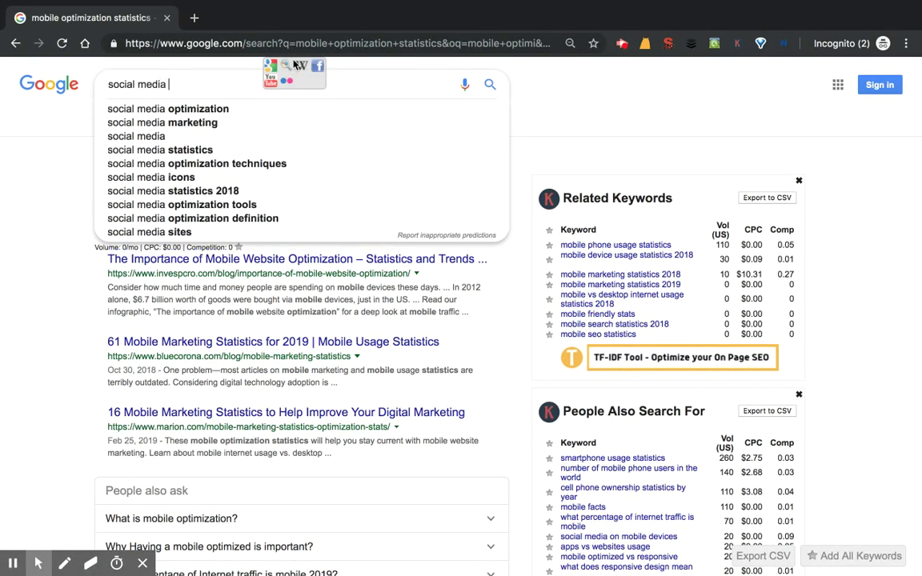
text(marketing faq)
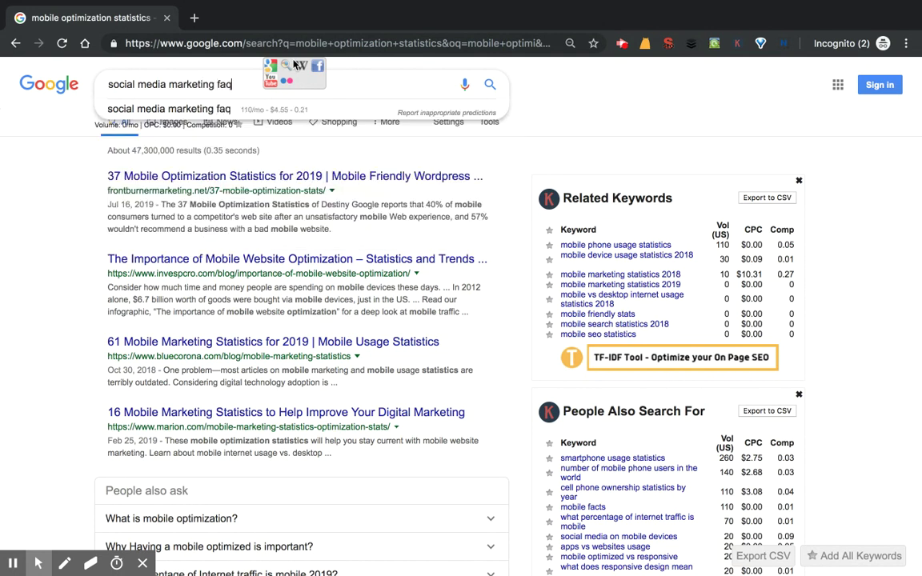
key(Return)
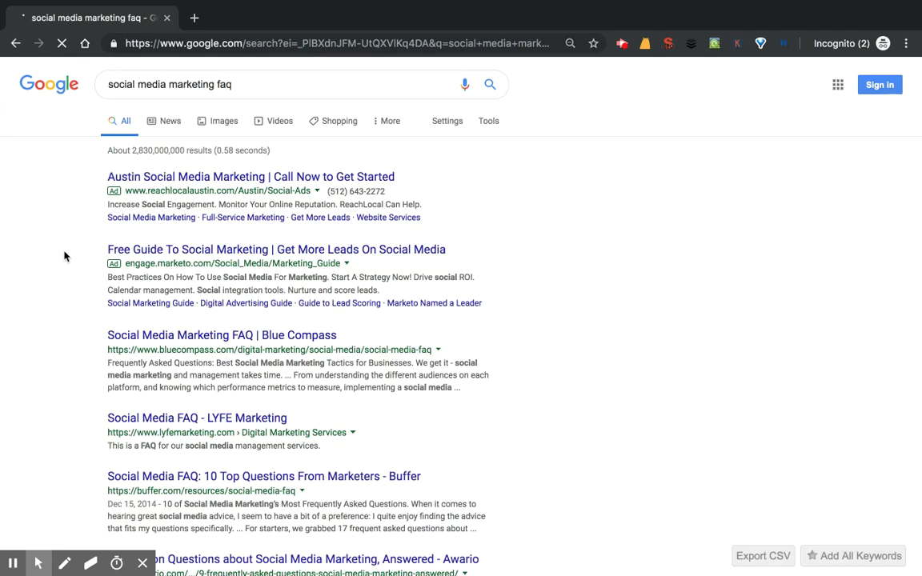
scroll(65, 256, down, 2)
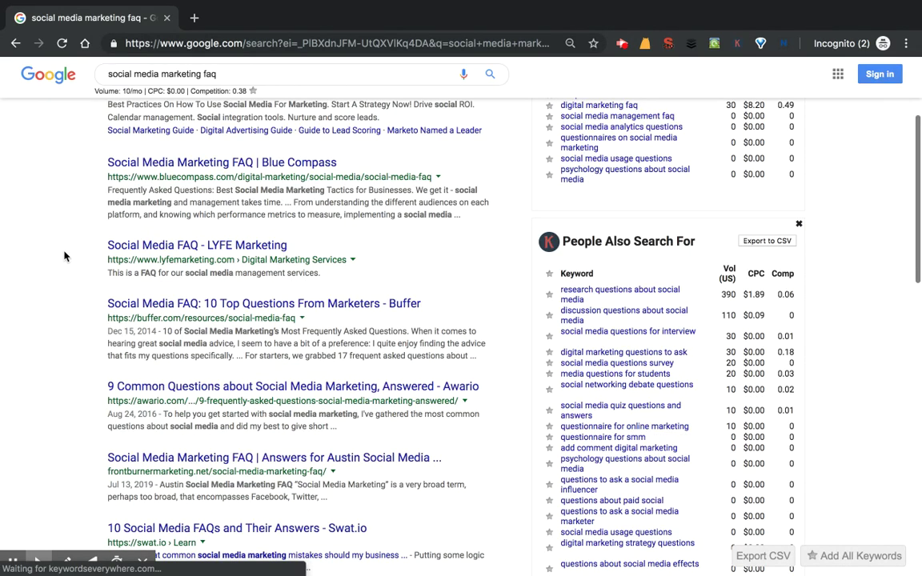
Check the remaining incognito results for "social media marketing faq" for the site's listing, and close the incognito window.
scroll(64, 256, down, 2)
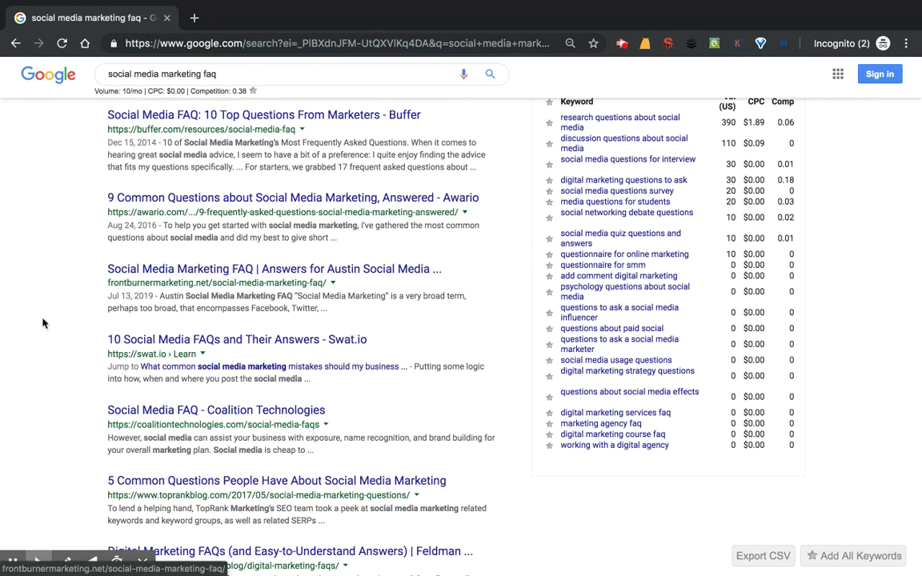
scroll(44, 323, up, 4)
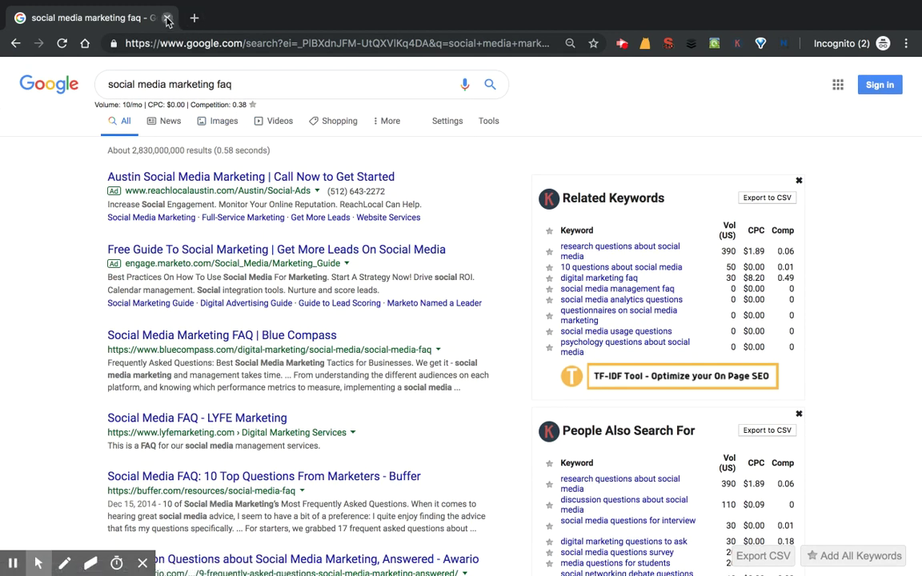
click(167, 18)
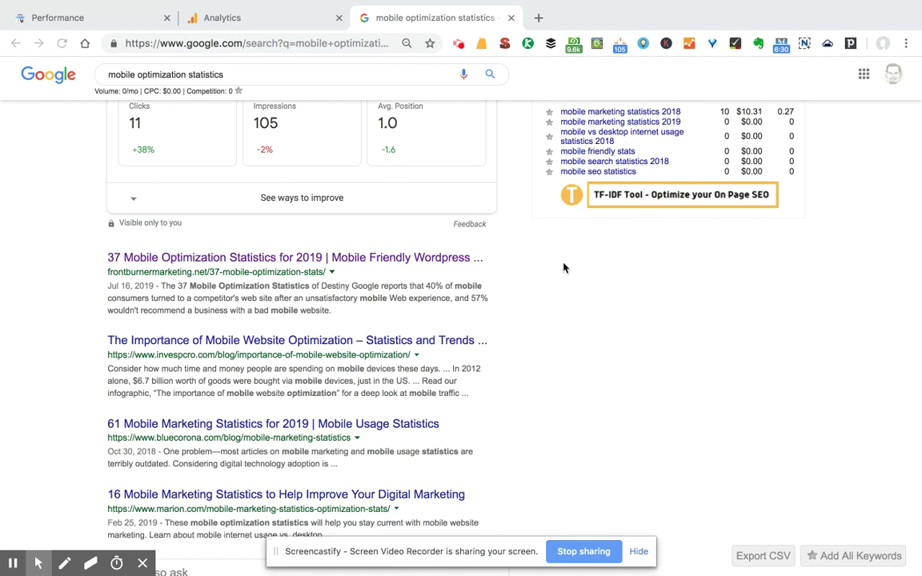
Return to the Search Console Performance report and review the overall totals and trend chart above the queries table.
scroll(563, 268, up, 3)
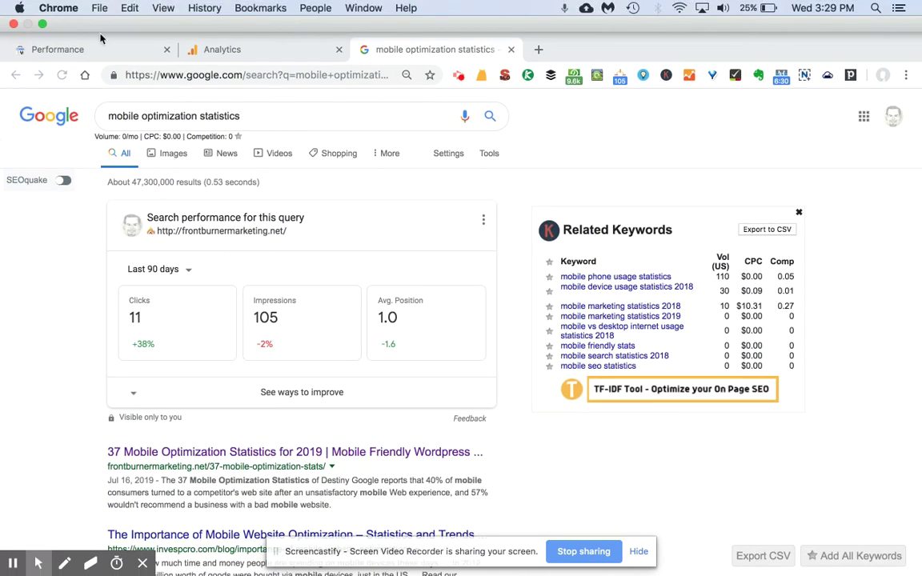
click(80, 50)
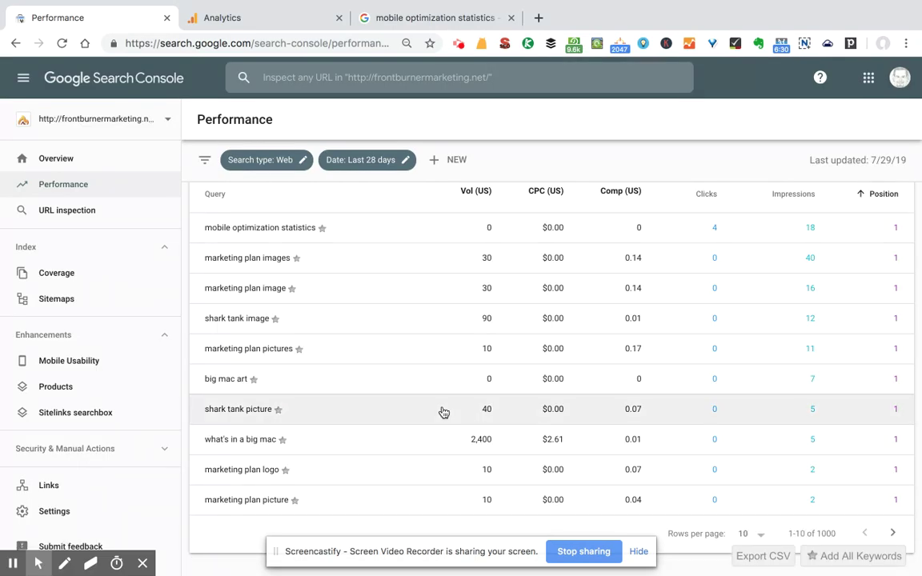
scroll(443, 412, up, 5)
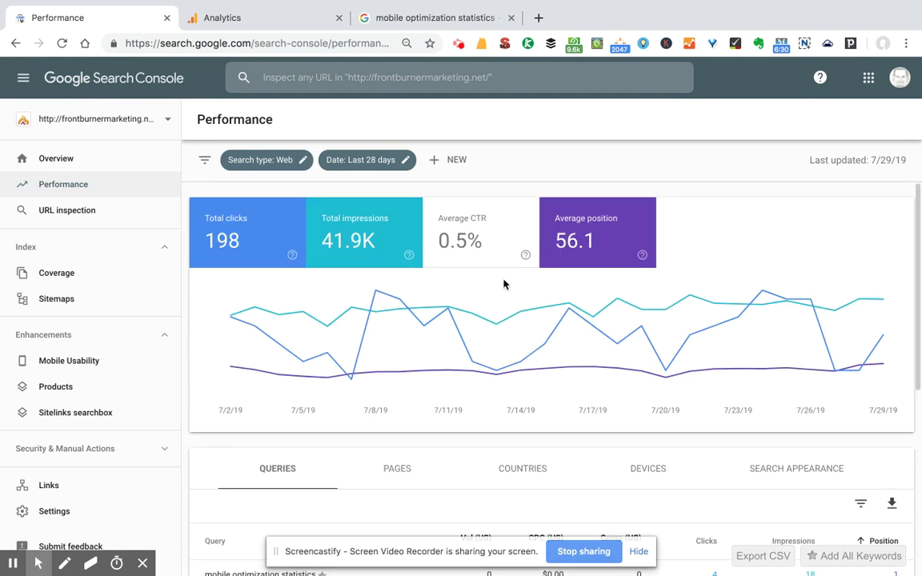
Switch to the Analytics Behavior Flow report and inspect the session comparisons for the /37-mobile-optimization-stats/ and /social-media-marketing-faq/ starting pages.
click(239, 16)
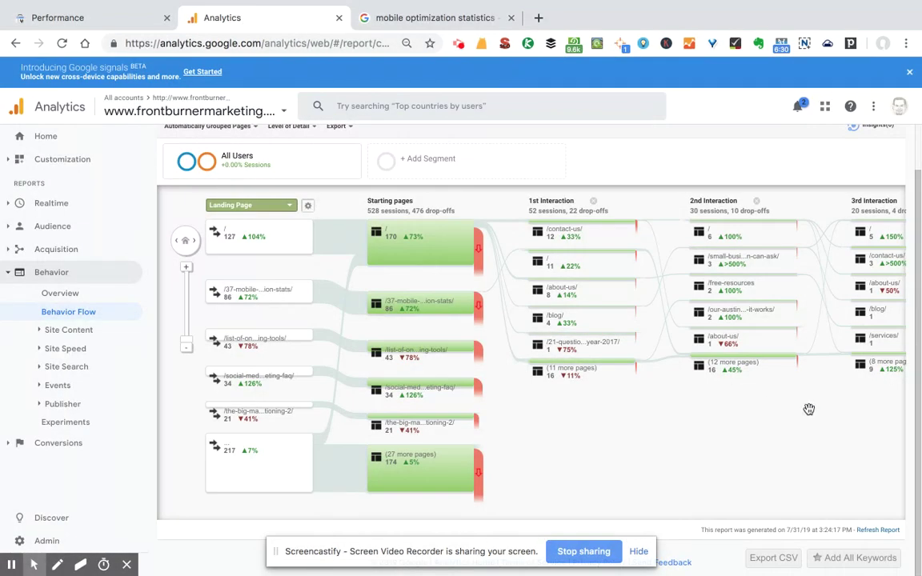
mouse_move(423, 314)
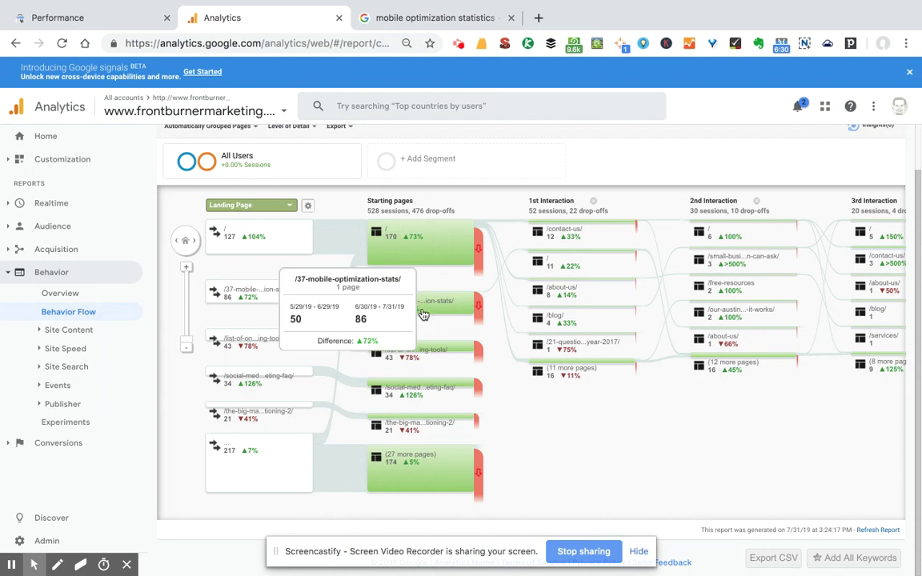
mouse_move(443, 392)
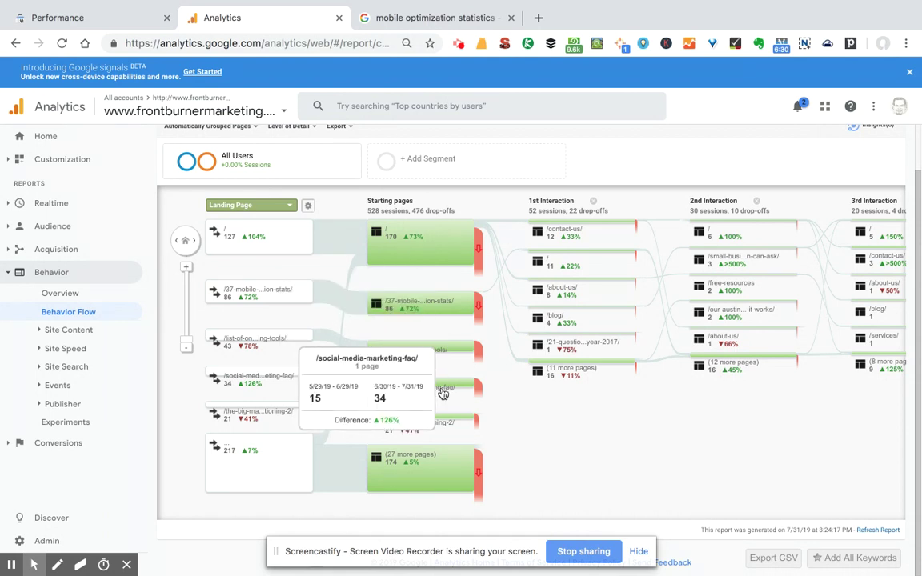